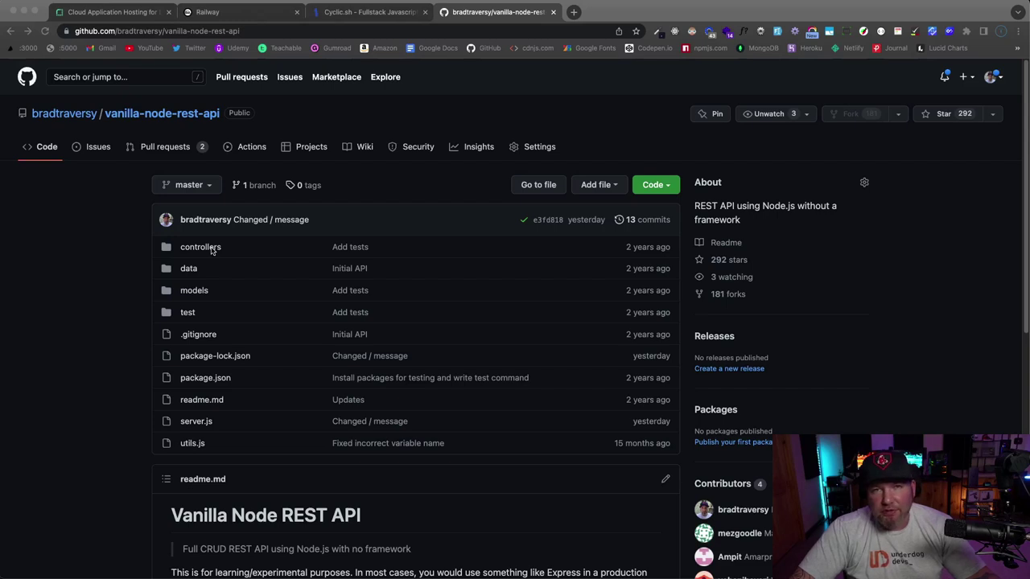
Switch from the GitHub repository to the Render site and look through its home page, including the supported languages.
left_click(101, 251)
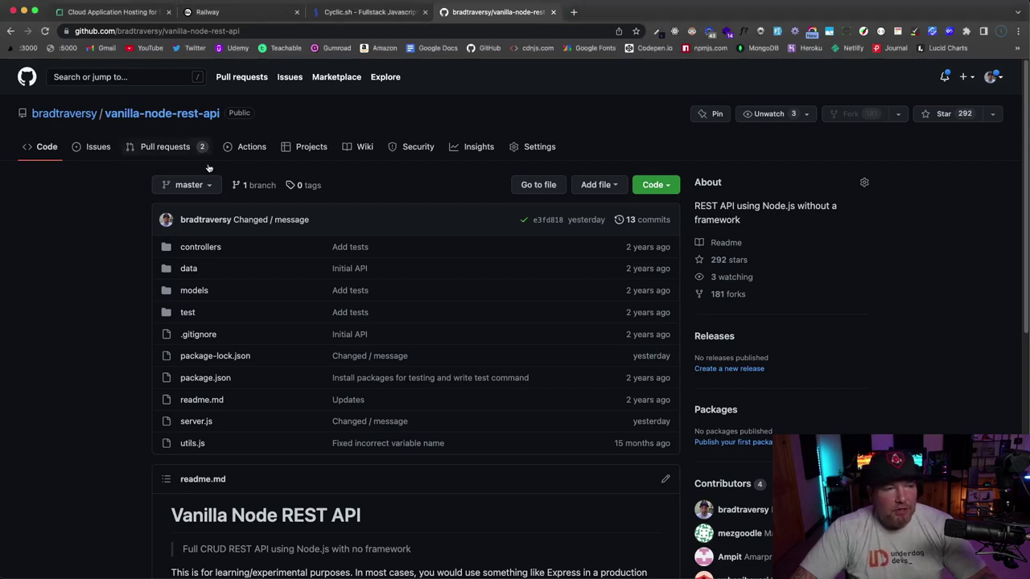
left_click(112, 12)
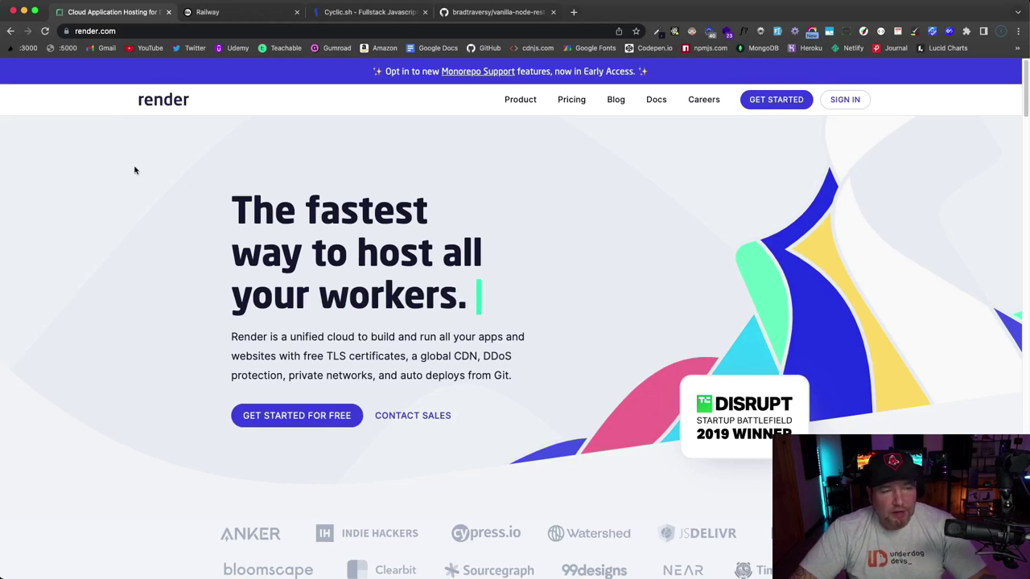
scroll(163, 188, "down", 10)
scroll(170, 191, "down", 10)
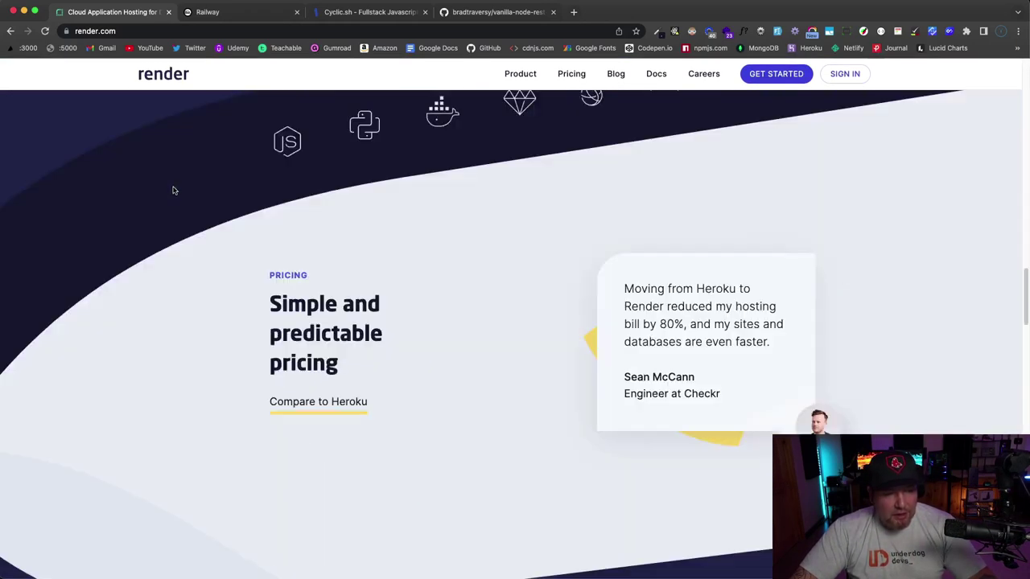
scroll(235, 261, "up", 2)
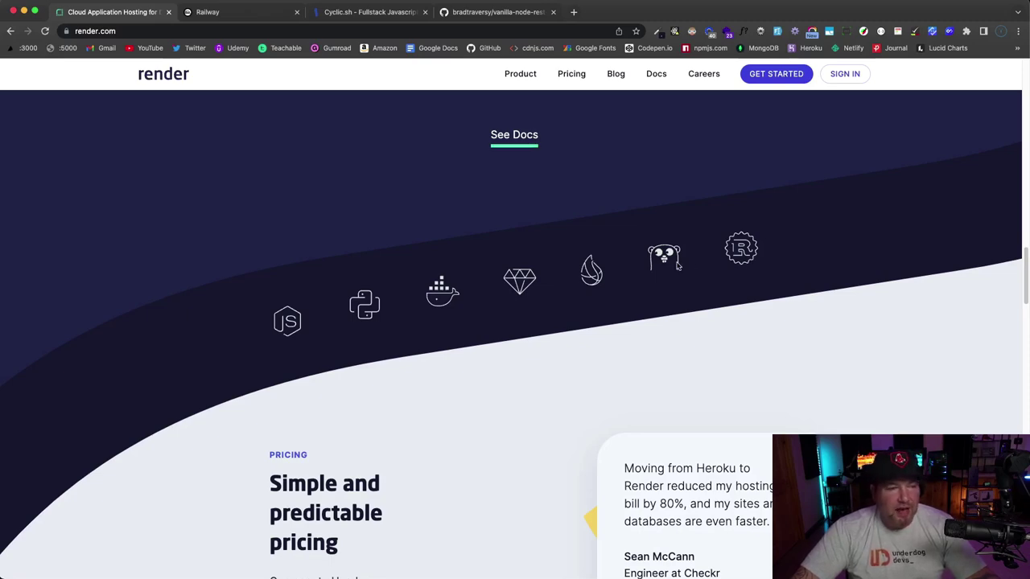
scroll(679, 266, "up", 20)
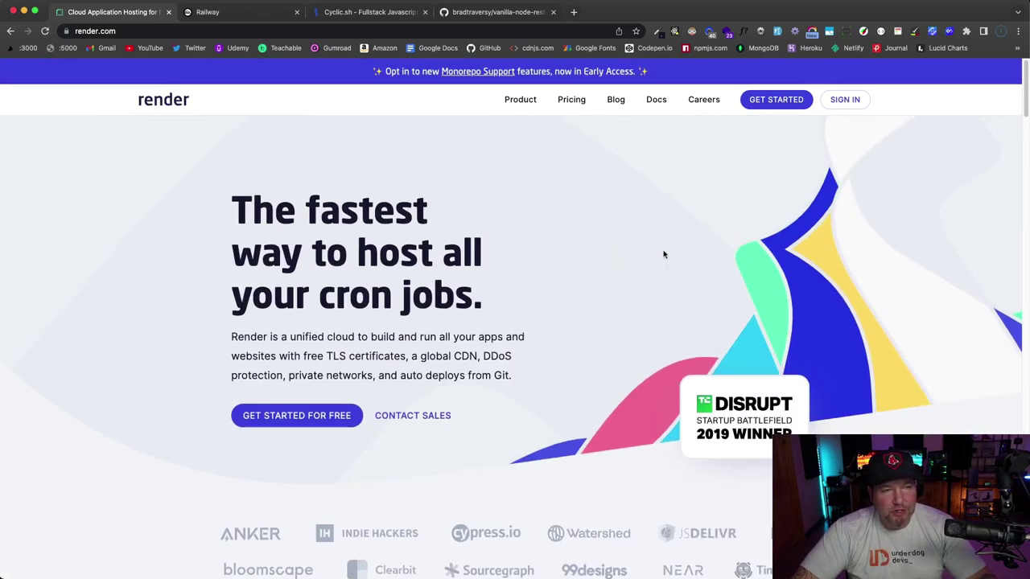
Open Render's pricing page, review the service categories, and expand the pricing plans for Services.
left_click(575, 103)
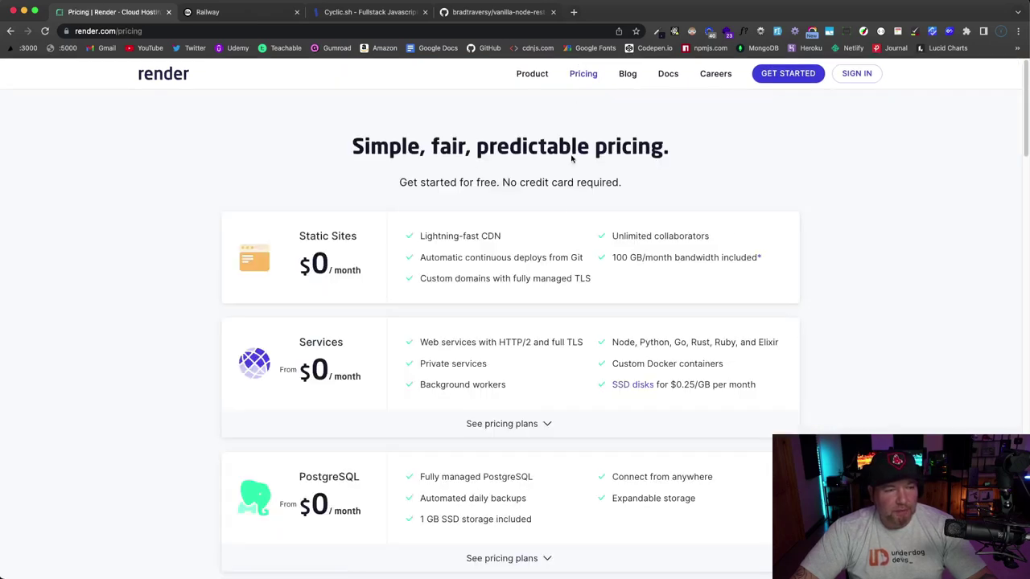
scroll(283, 172, "down", 3)
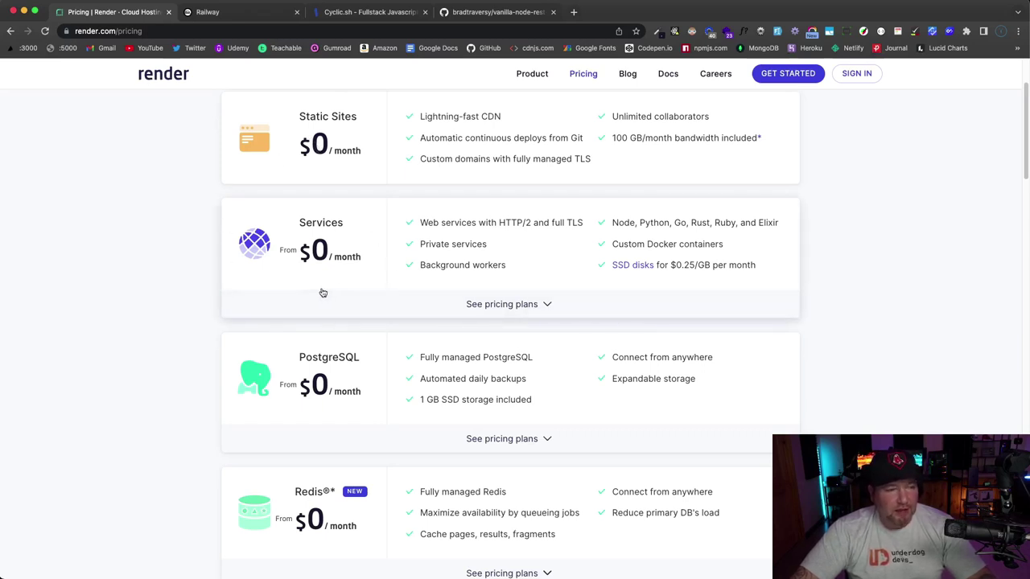
scroll(373, 320, "down", 1)
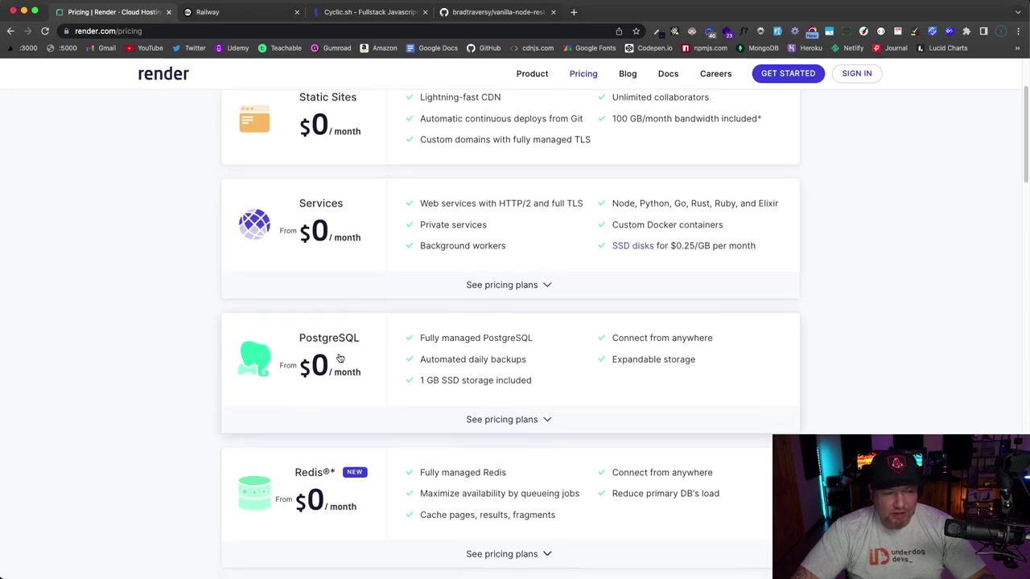
scroll(354, 364, "down", 3)
scroll(444, 410, "up", 4)
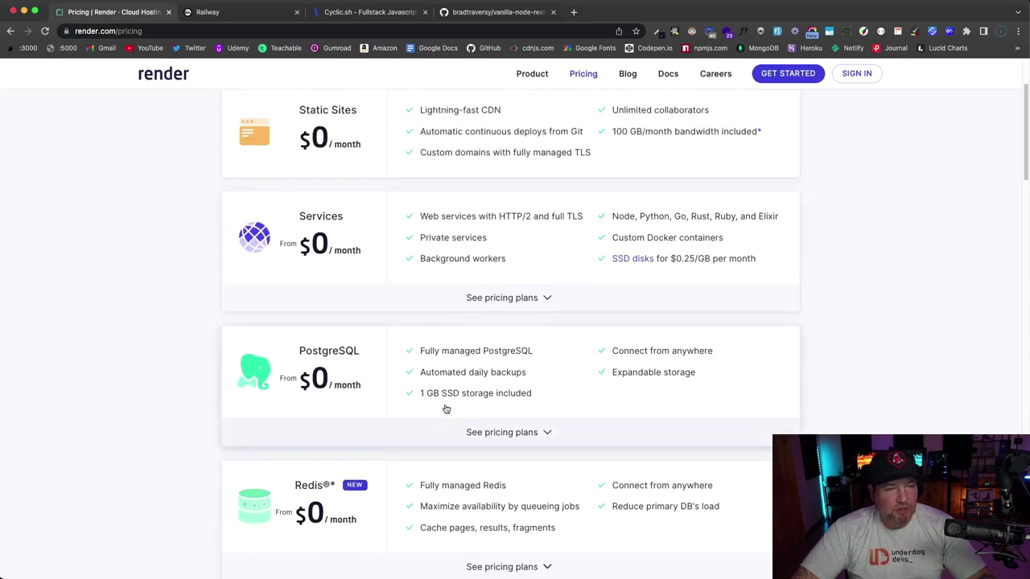
left_click(507, 298)
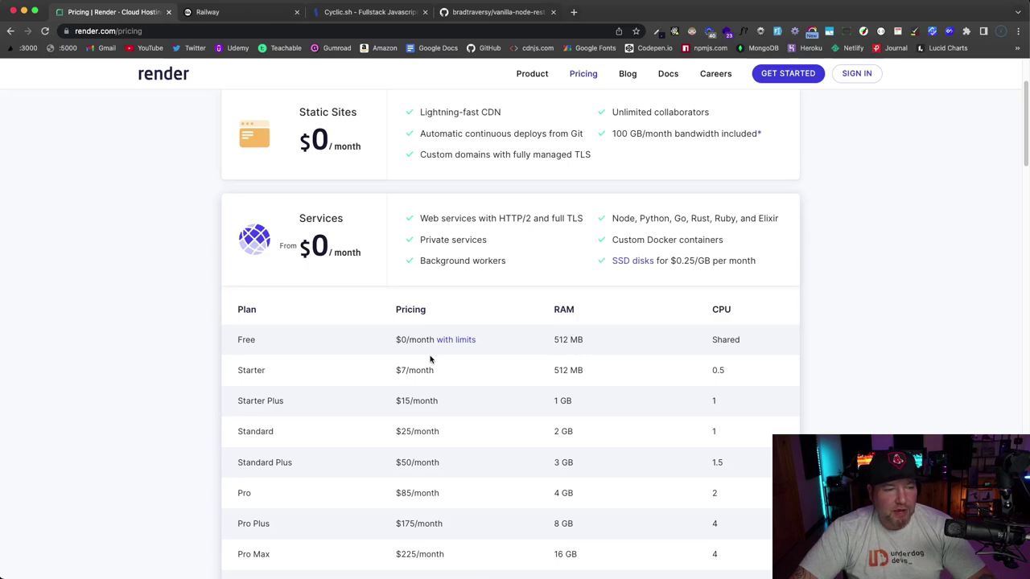
Open the Free plan's limits documentation, highlight the spin-up delay and the monthly running-hours allowance, and close the page.
left_click(456, 342)
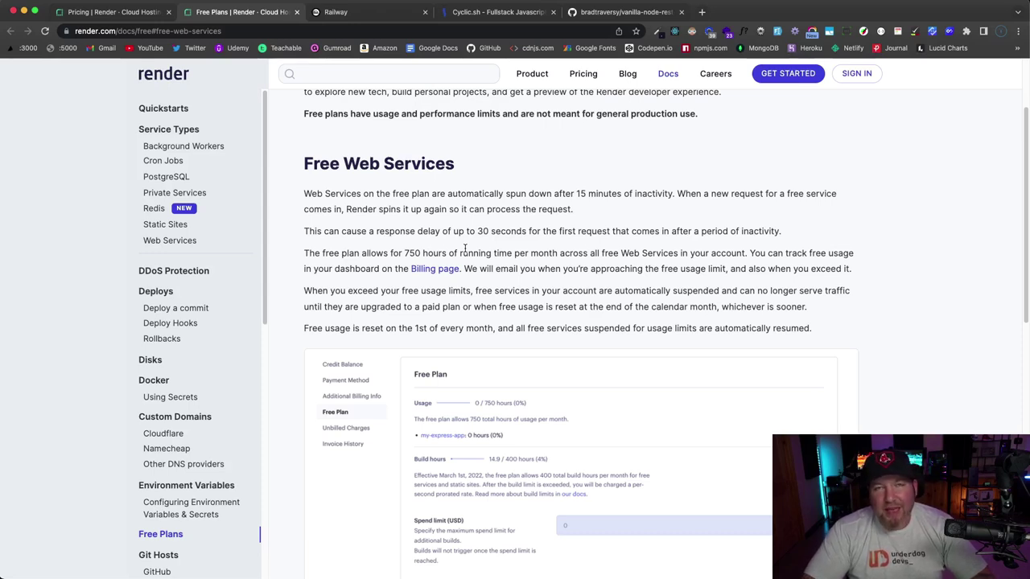
double_click(483, 231)
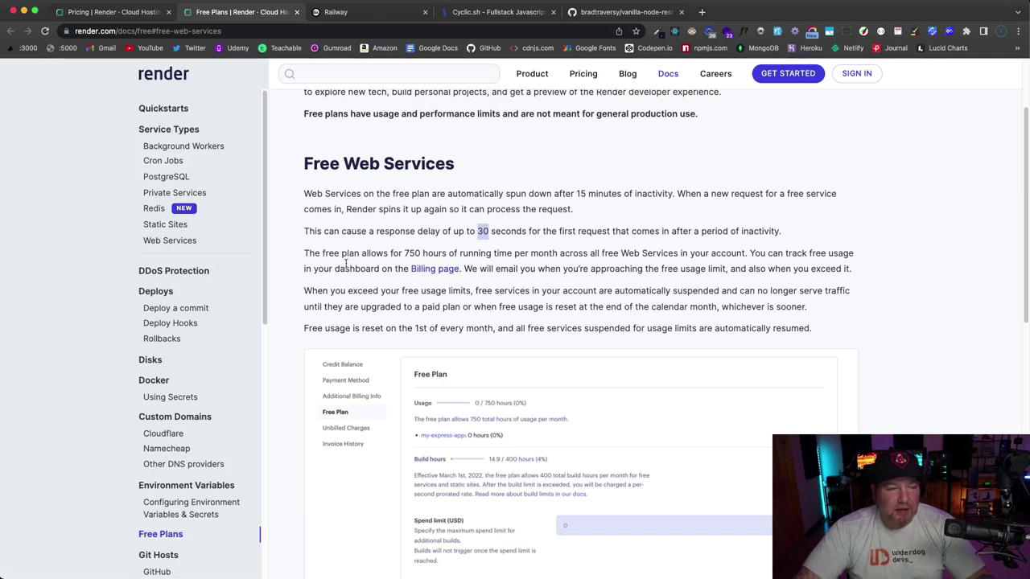
left_click_drag(310, 252, 689, 256)
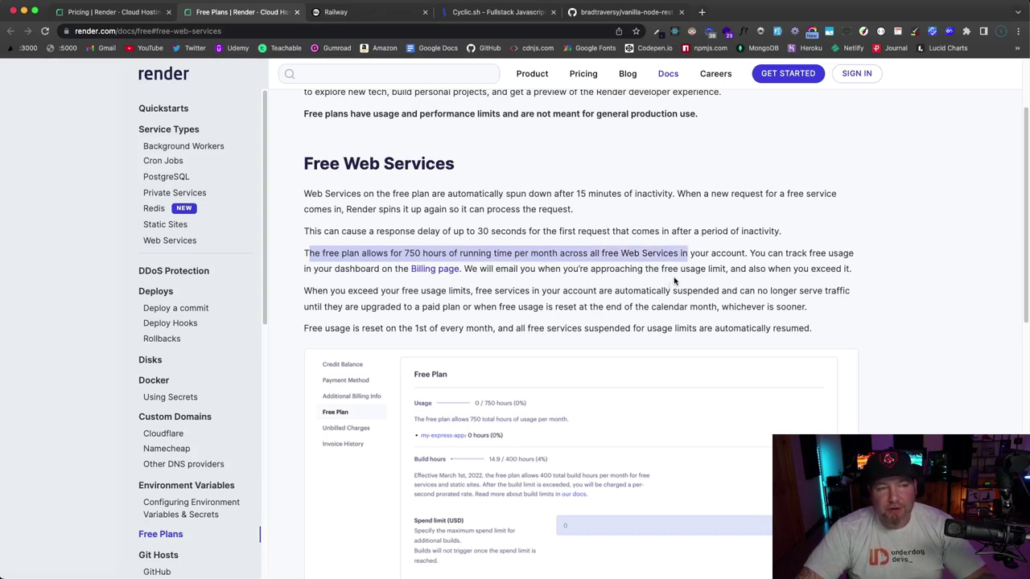
scroll(254, 183, "up", 3)
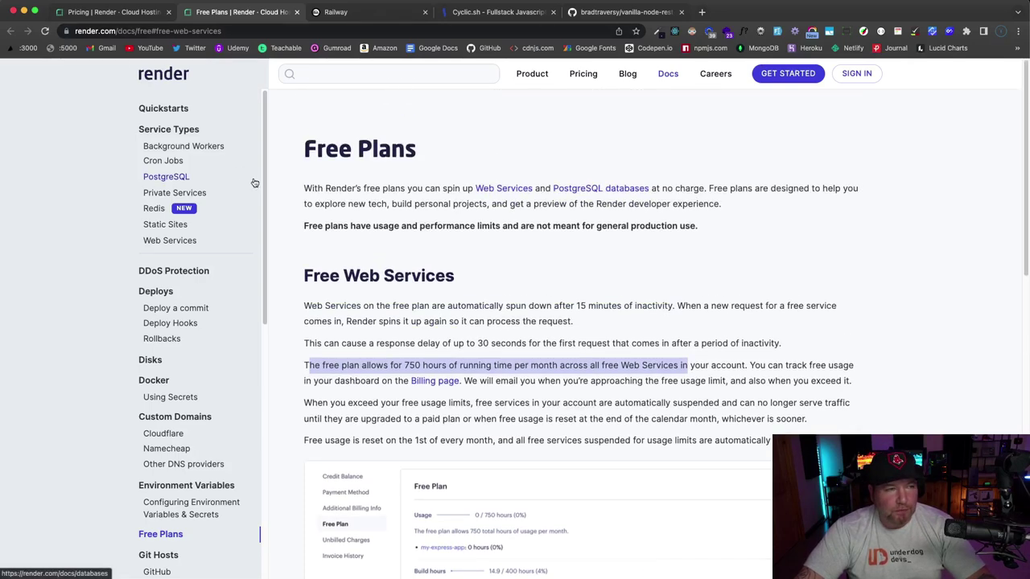
left_click(297, 11)
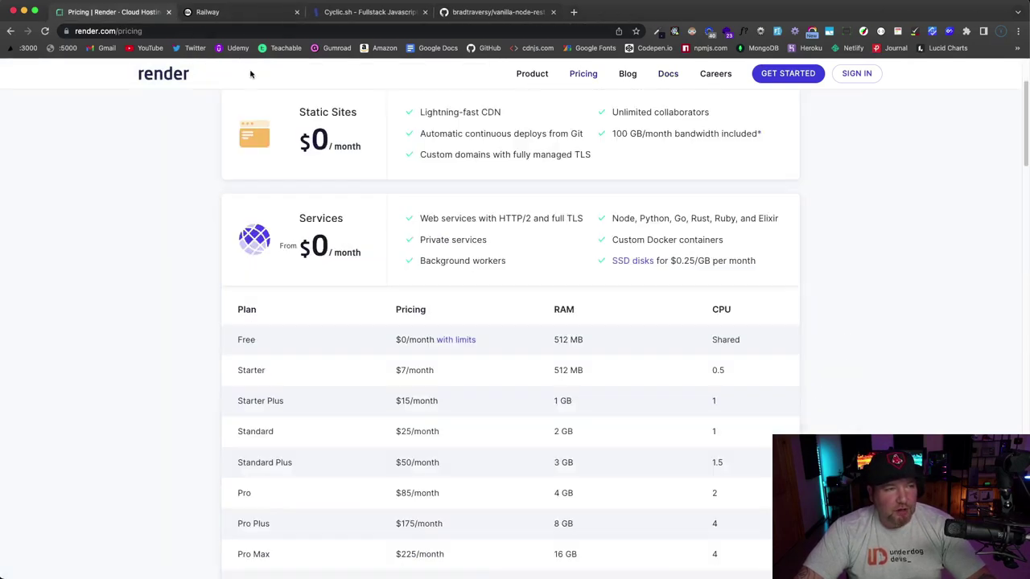
Switch to the Railway site and look through its home page down to the templates section.
left_click(235, 13)
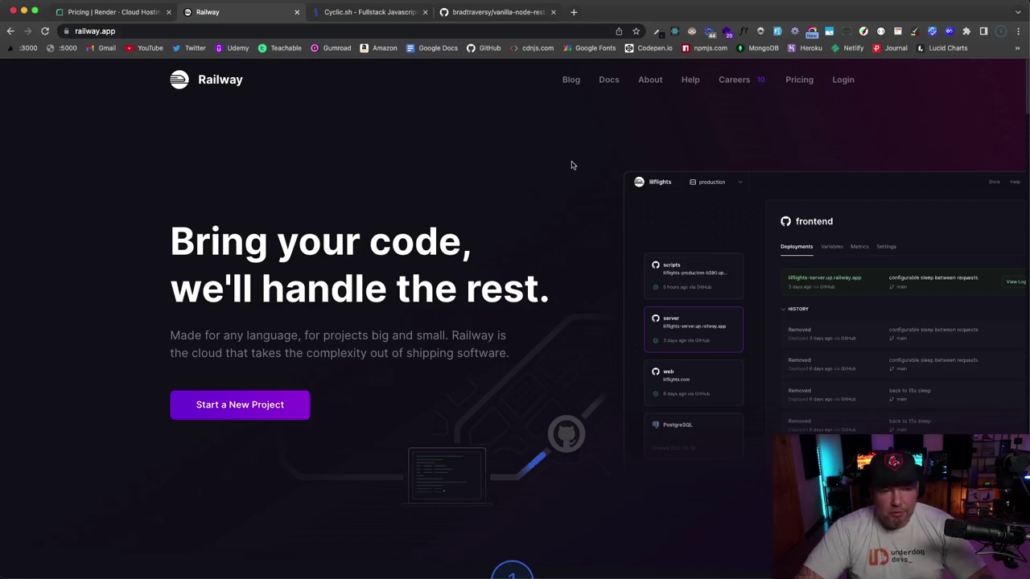
scroll(572, 165, "down", 2)
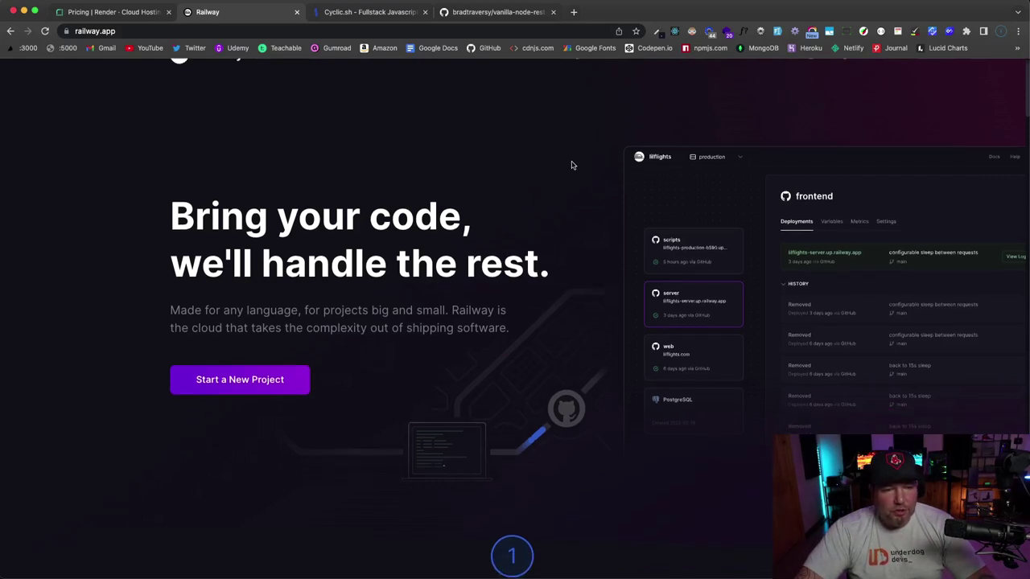
scroll(572, 165, "down", 3)
scroll(571, 165, "down", 15)
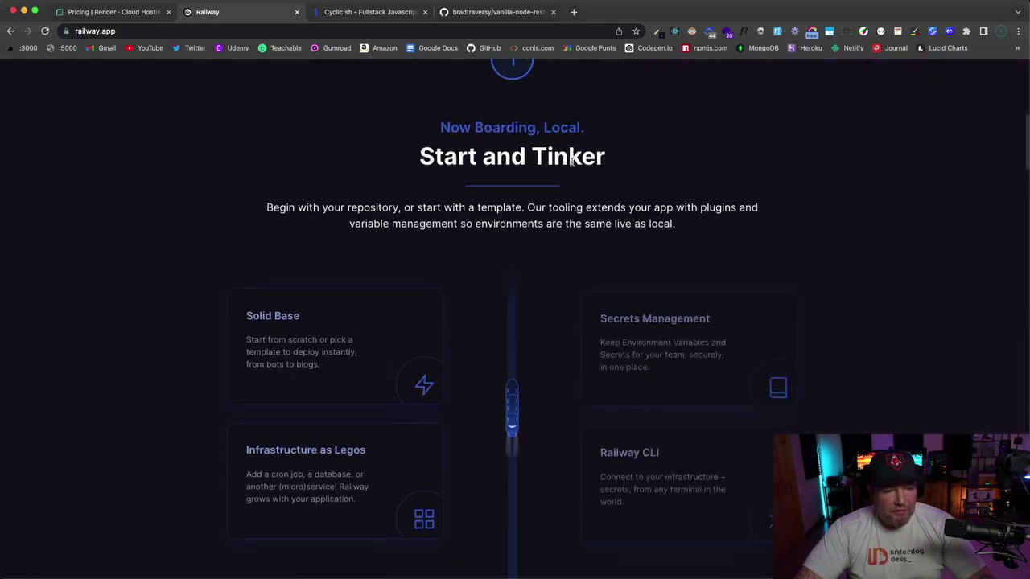
scroll(571, 165, "down", 20)
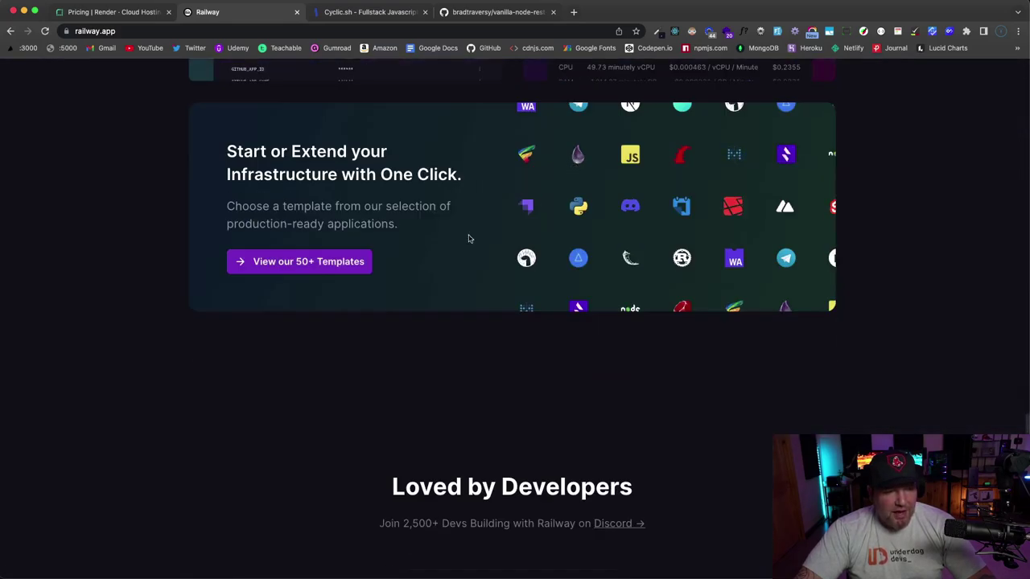
Open Railway's template gallery and browse the available application templates.
left_click(320, 264)
scroll(372, 302, "down", 6)
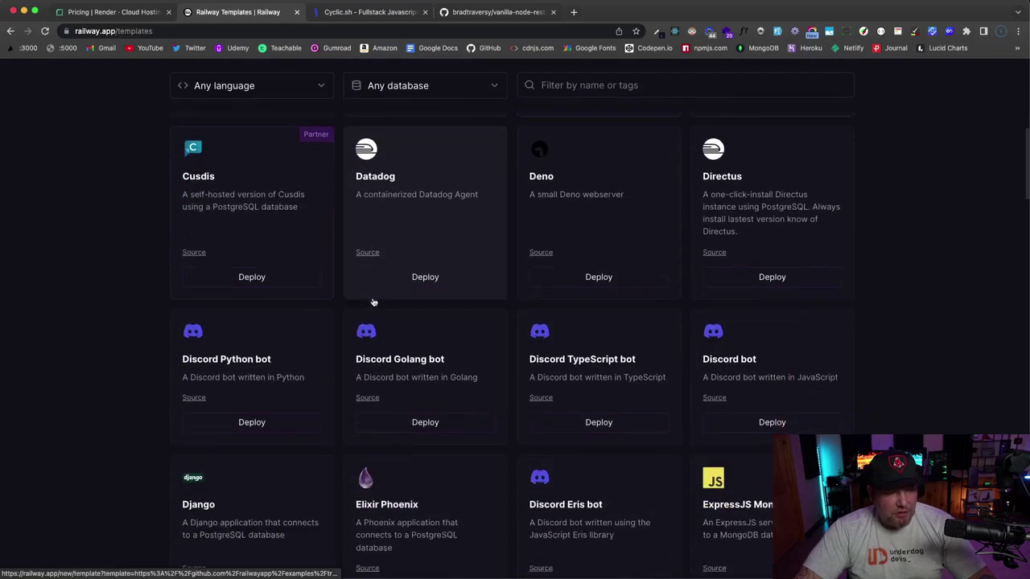
scroll(372, 302, "down", 4)
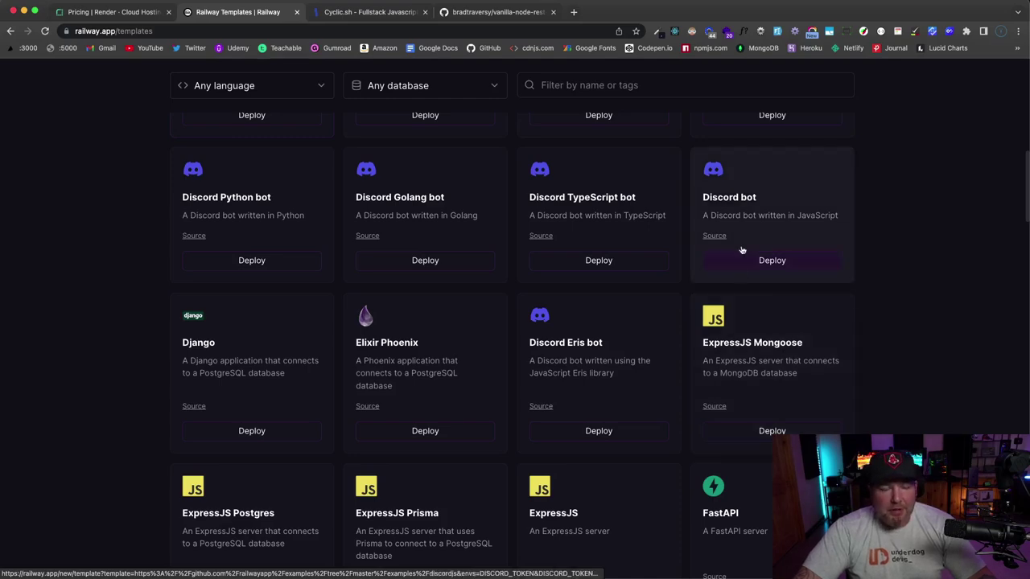
scroll(685, 357, "down", 5)
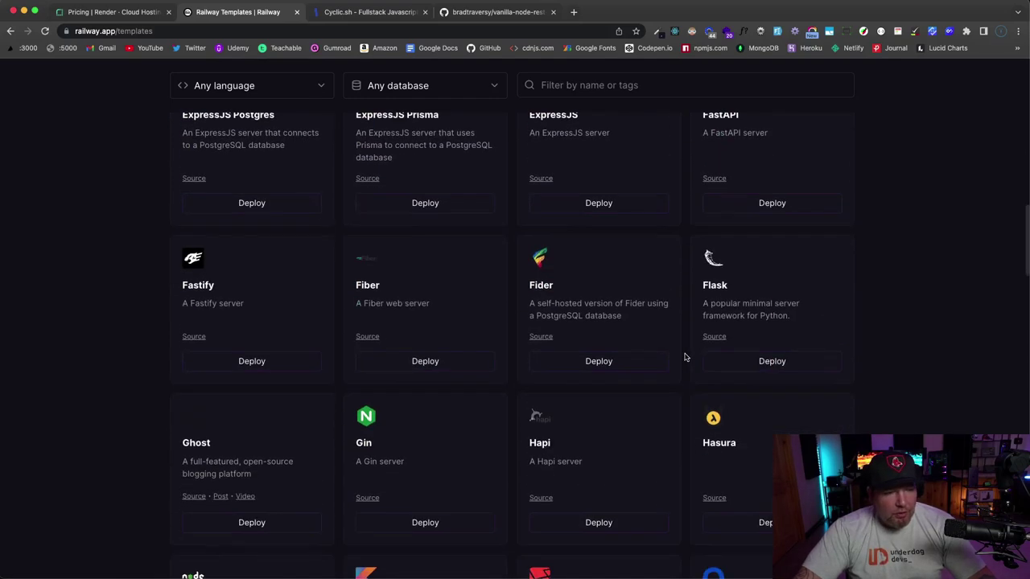
scroll(685, 357, "down", 3)
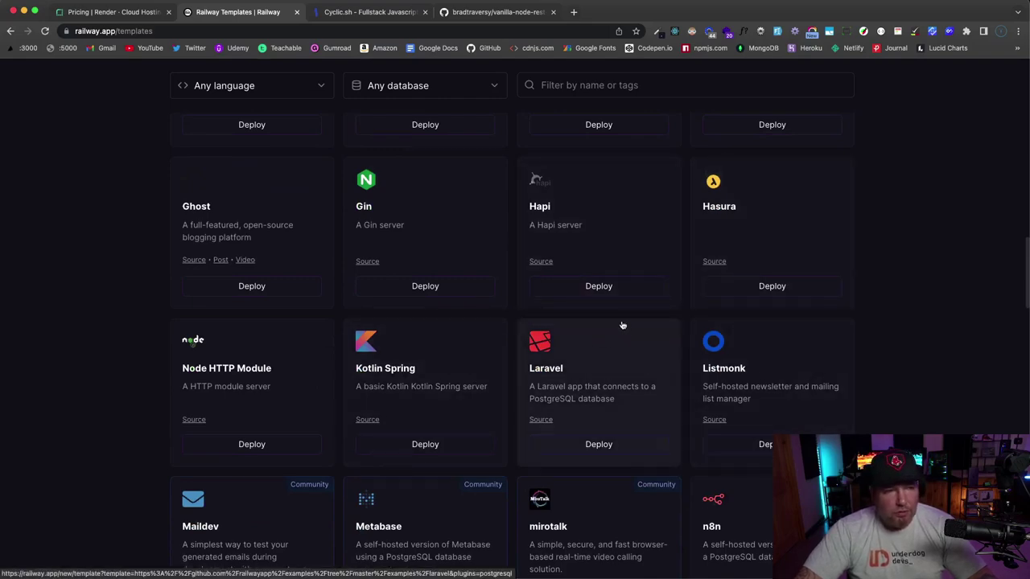
scroll(628, 322, "up", 15)
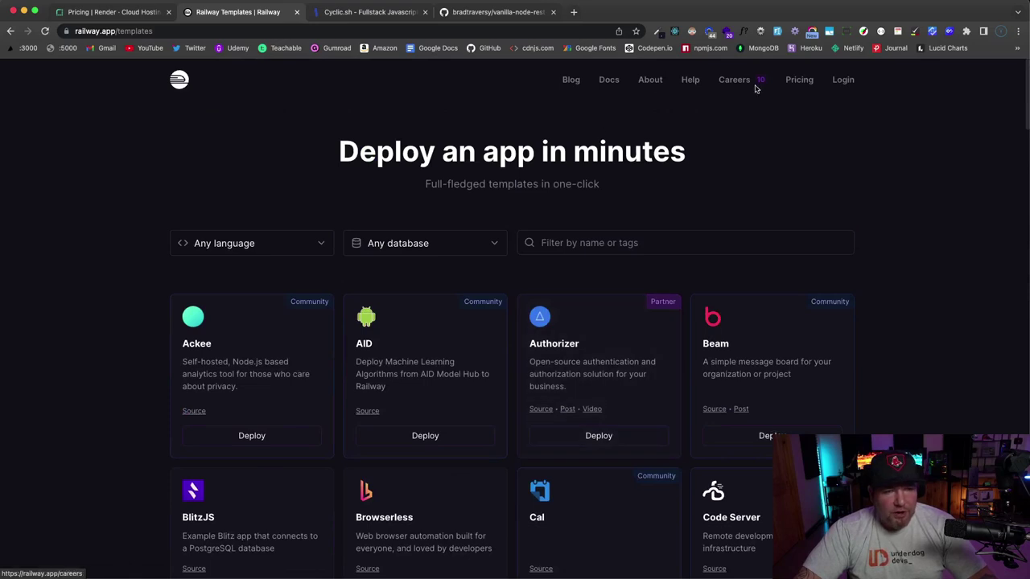
Open Railway's pricing page and review the RAM and CPU rates and the Starter, Developer and Team plans.
left_click(799, 80)
scroll(395, 200, "down", 2)
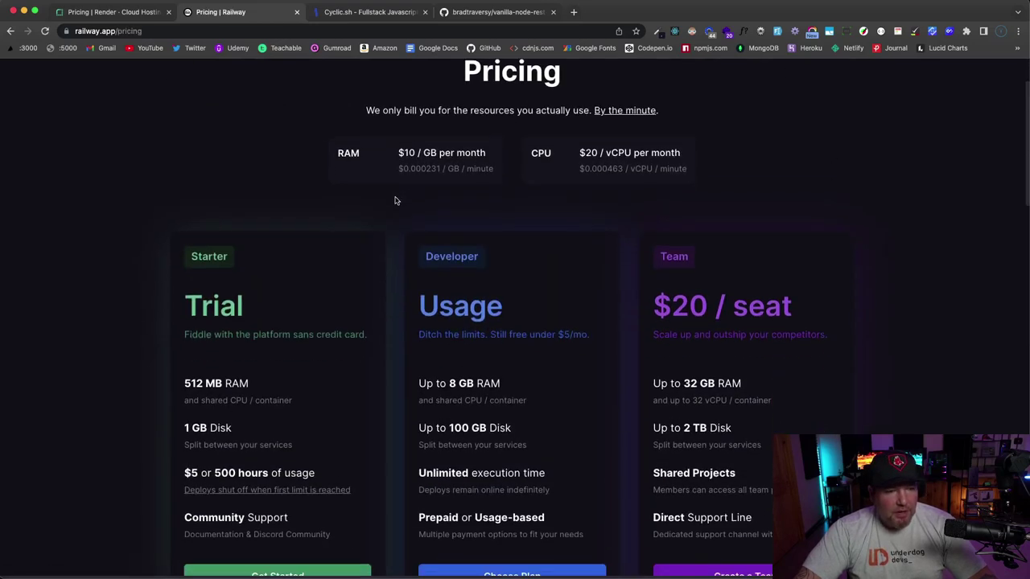
left_click_drag(399, 168, 467, 168)
left_click(503, 209)
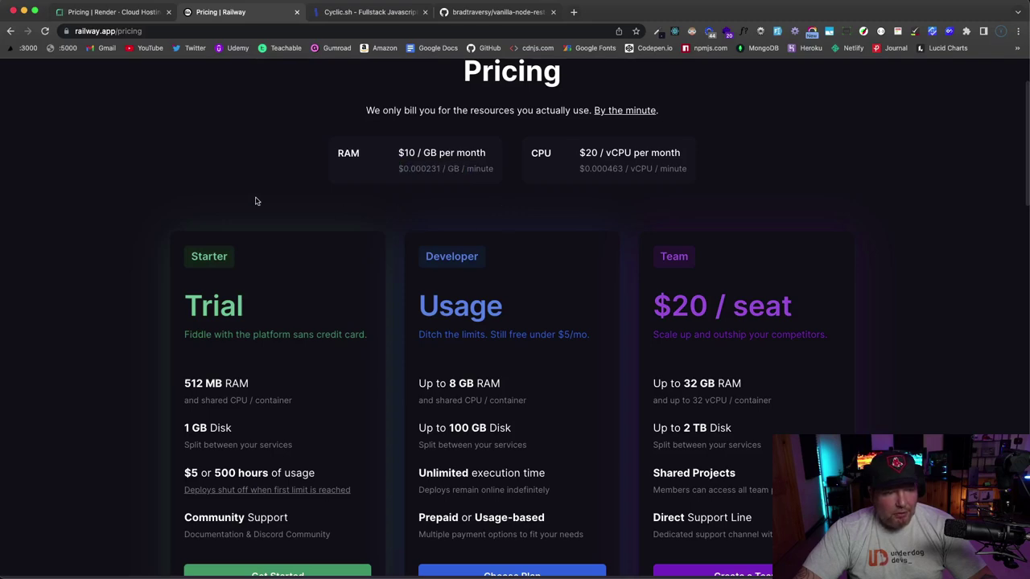
scroll(257, 200, "down", 3)
scroll(258, 200, "up", 2)
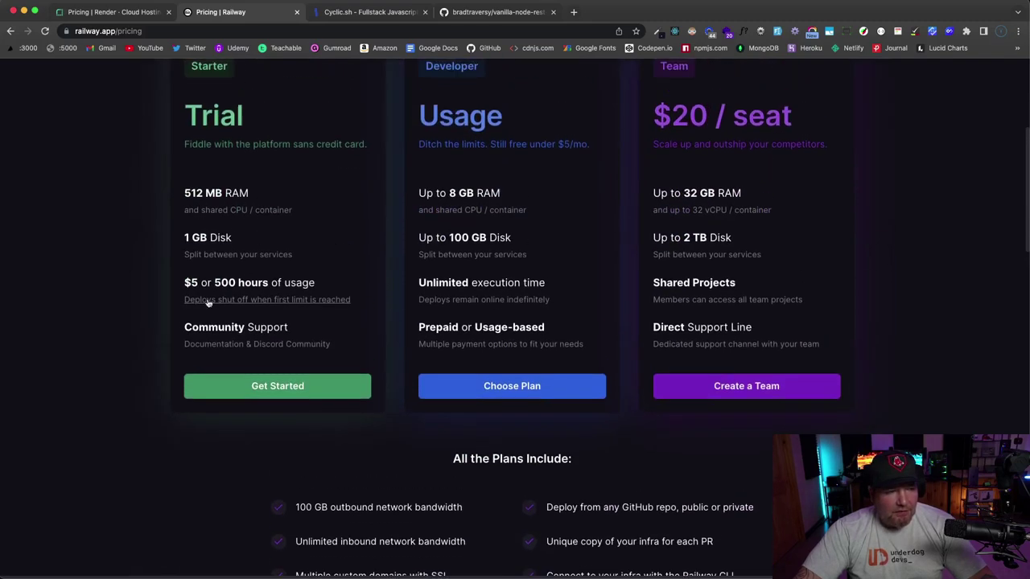
Highlight the Starter plan's usage, RAM and disk limits, and review the features included in all Railway plans.
left_click_drag(190, 282, 315, 283)
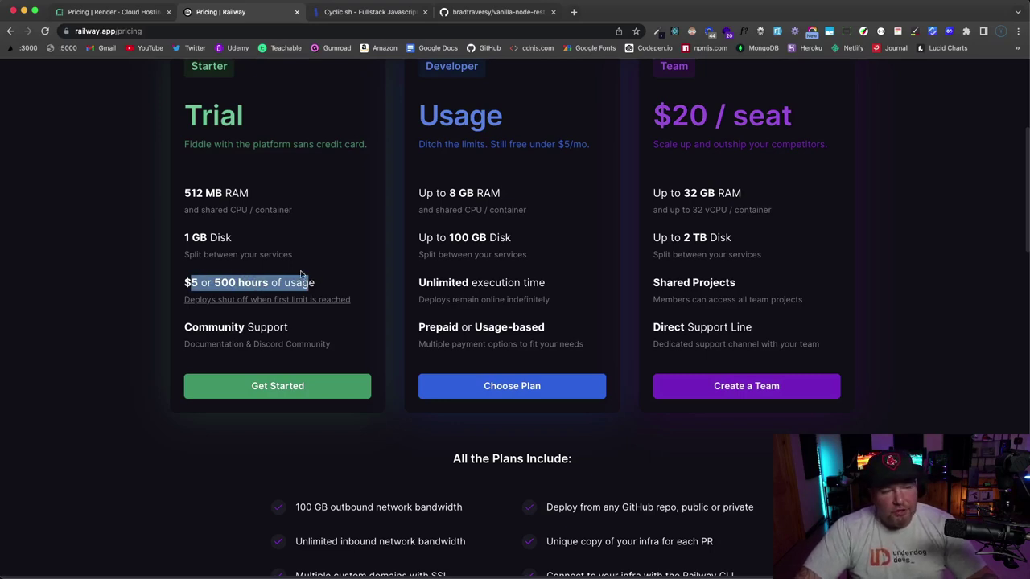
left_click(326, 247)
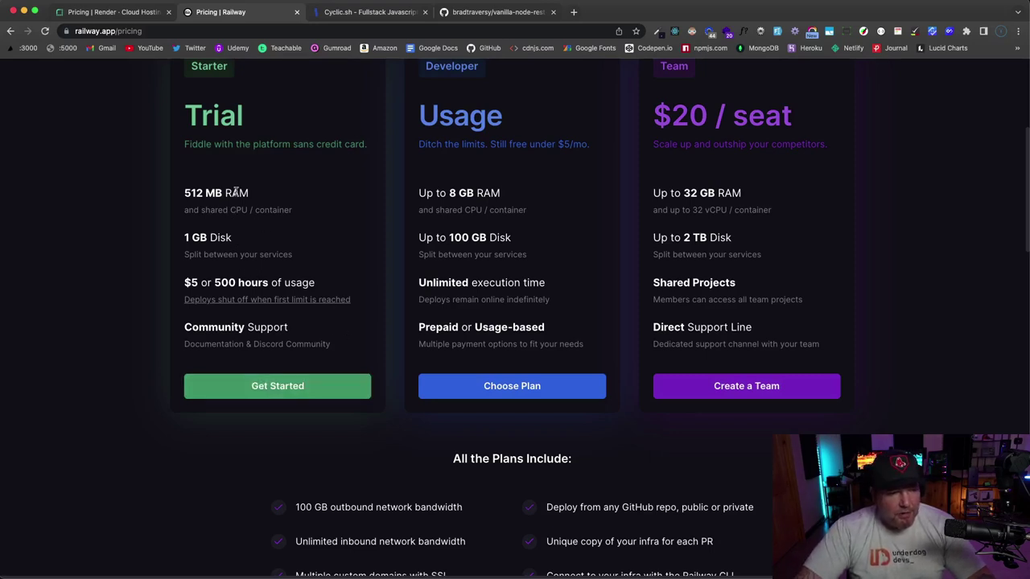
left_click_drag(183, 197, 242, 196)
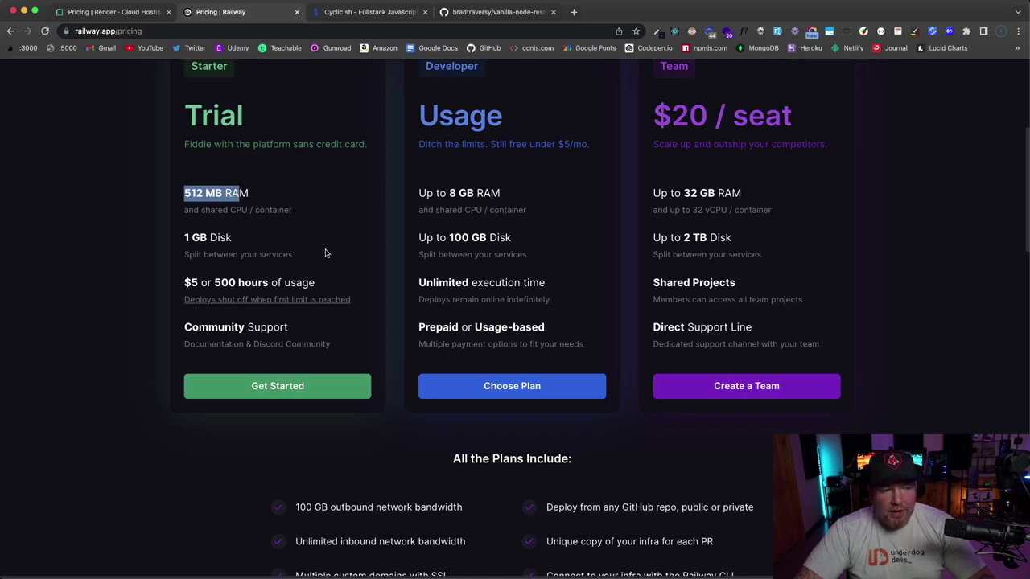
left_click_drag(186, 238, 208, 238)
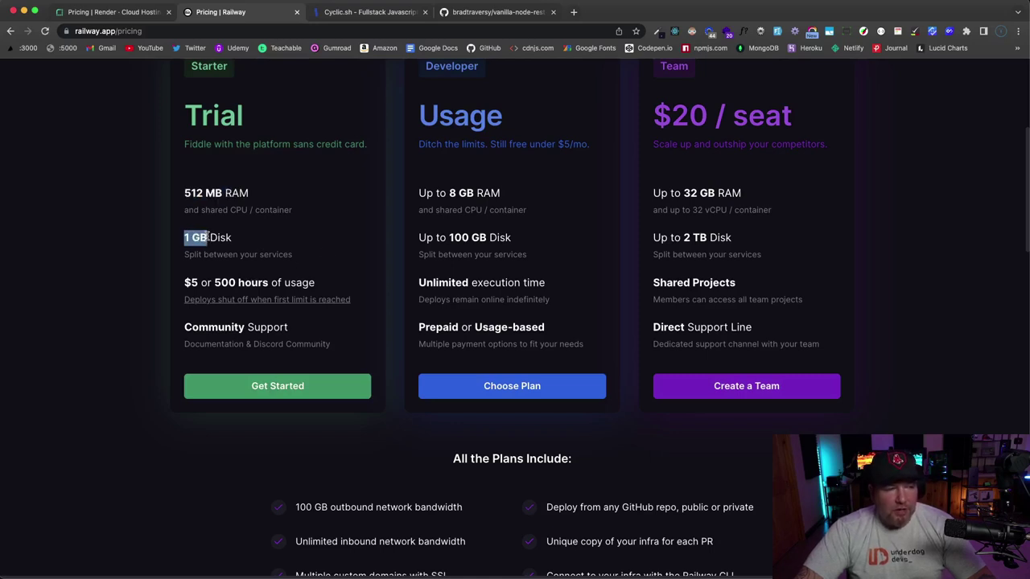
scroll(263, 238, "down", 3)
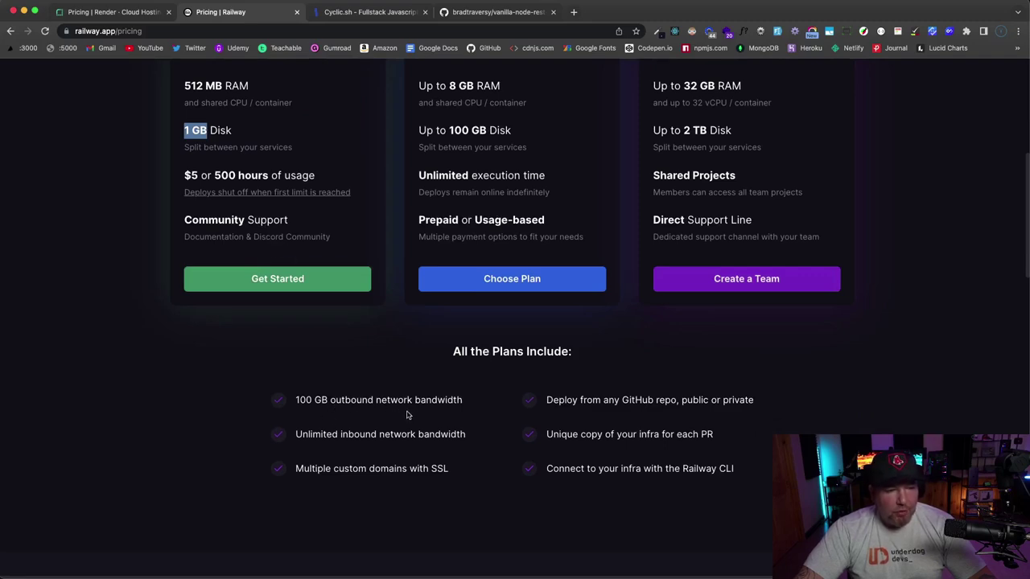
scroll(483, 418, "up", 5)
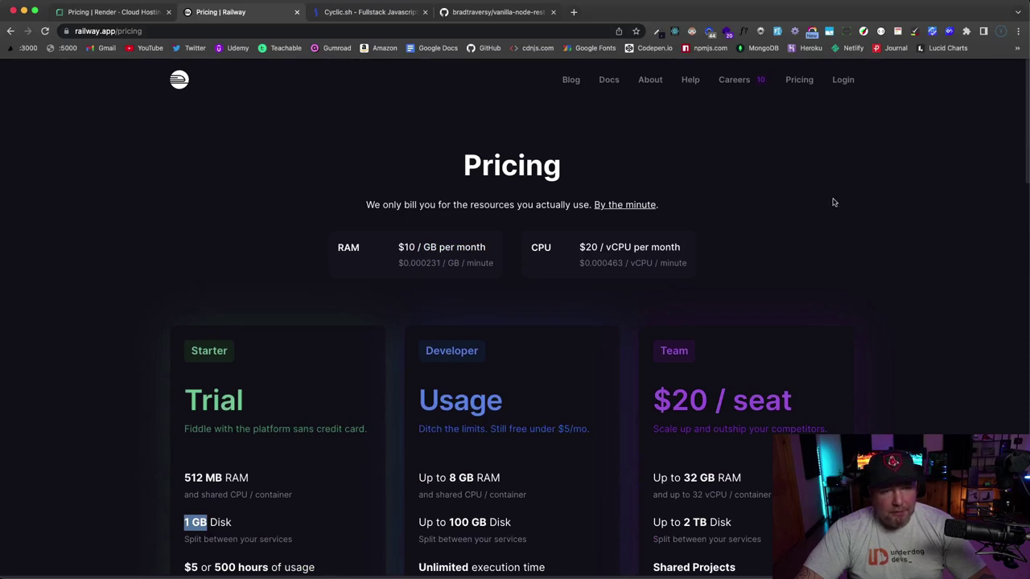
Switch to the Cyclic site and open its feature comparison with Heroku.
left_click(344, 14)
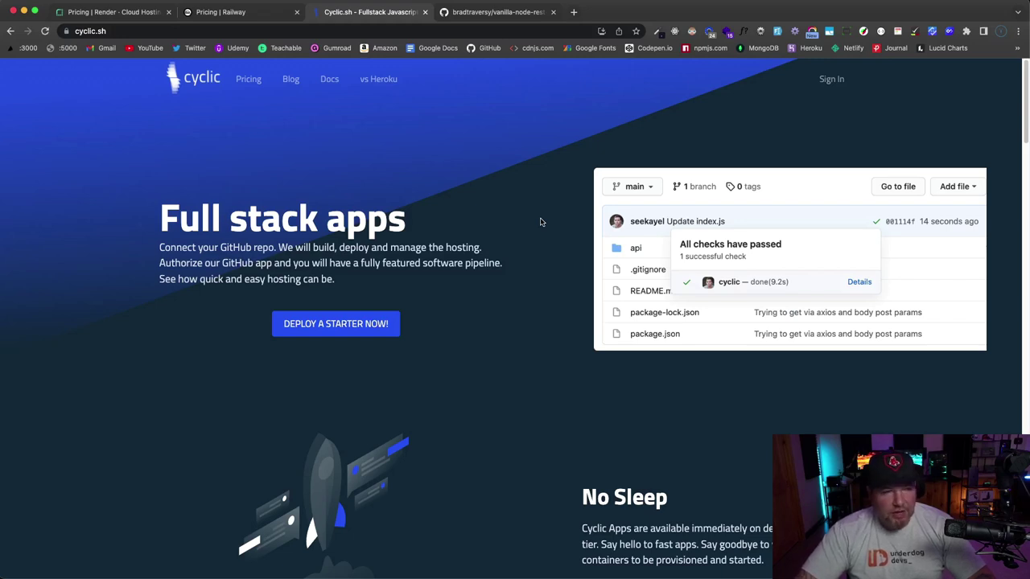
left_click(377, 81)
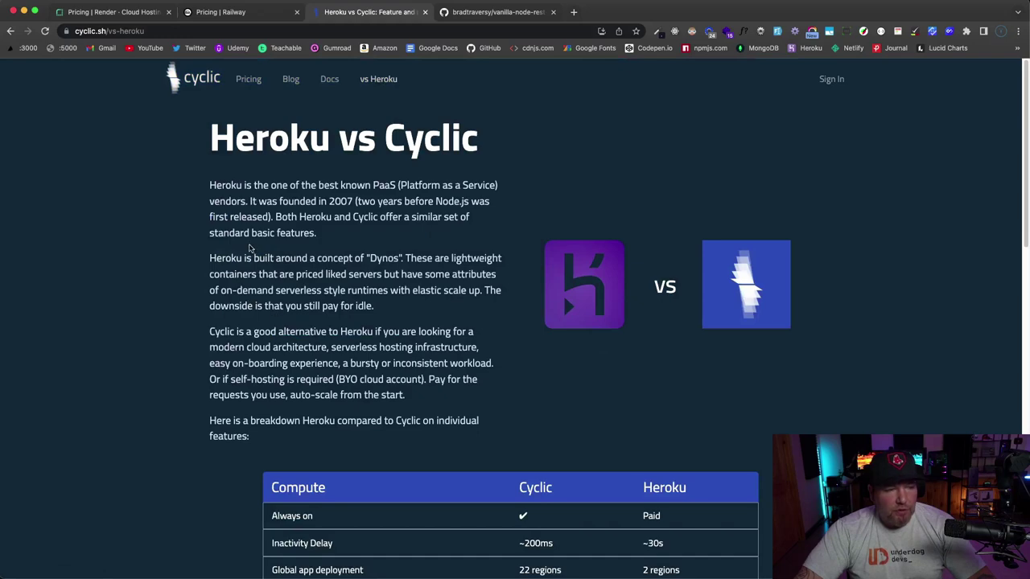
Review the compute, storage and DevX tables in Cyclic's feature comparison with Heroku.
scroll(394, 98, "down", 5)
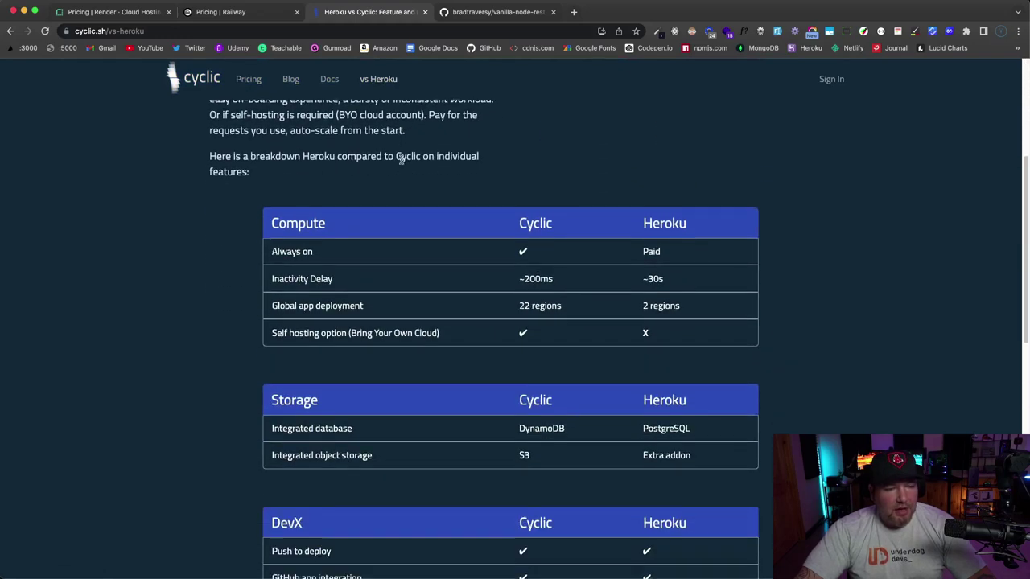
scroll(855, 221, "down", 4)
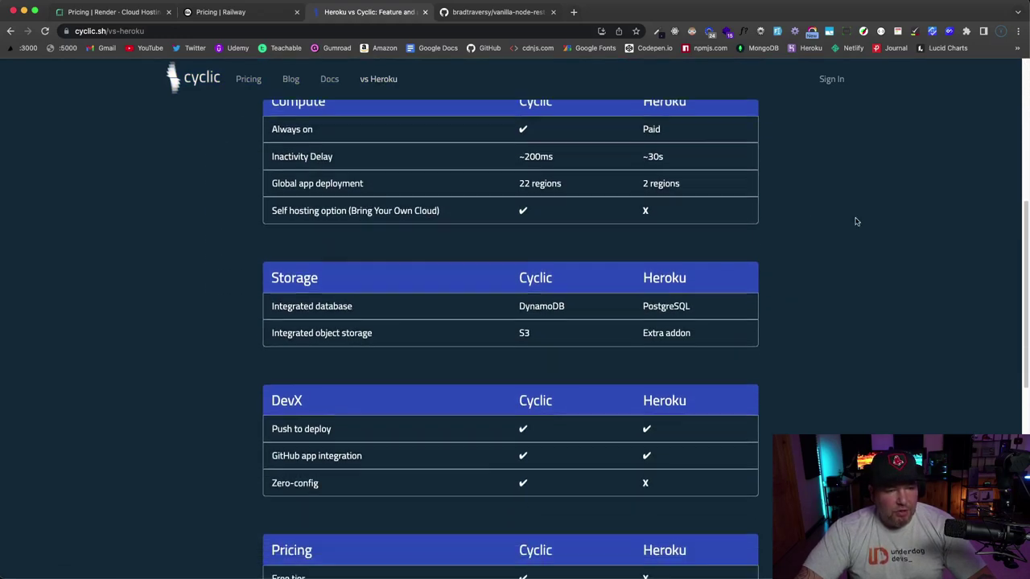
scroll(859, 221, "up", 4)
scroll(859, 221, "up", 2)
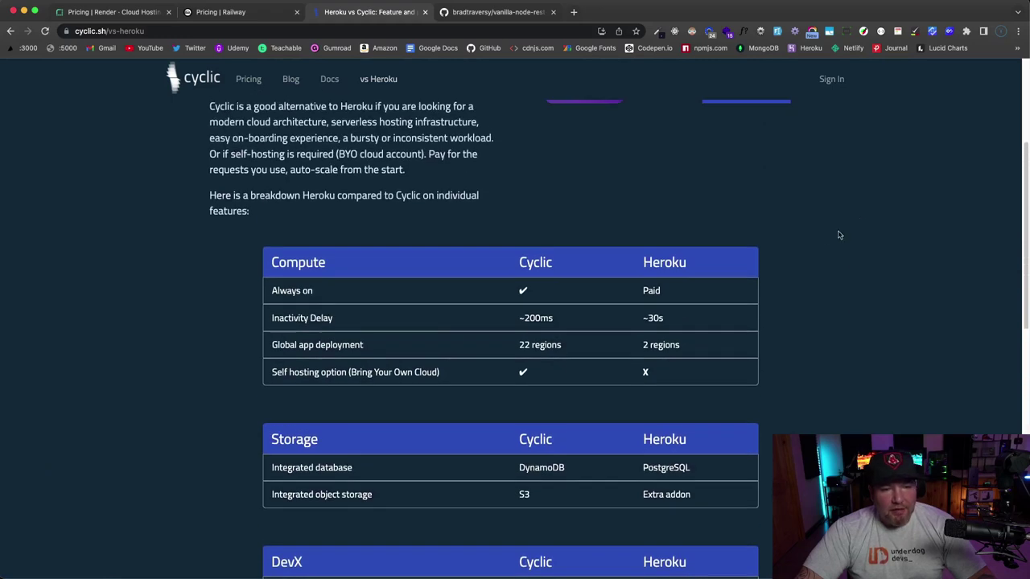
Open Cyclic's pricing page, review its plans, and highlight the Free Forever plan's API request and runtime memory limits.
left_click(10, 31)
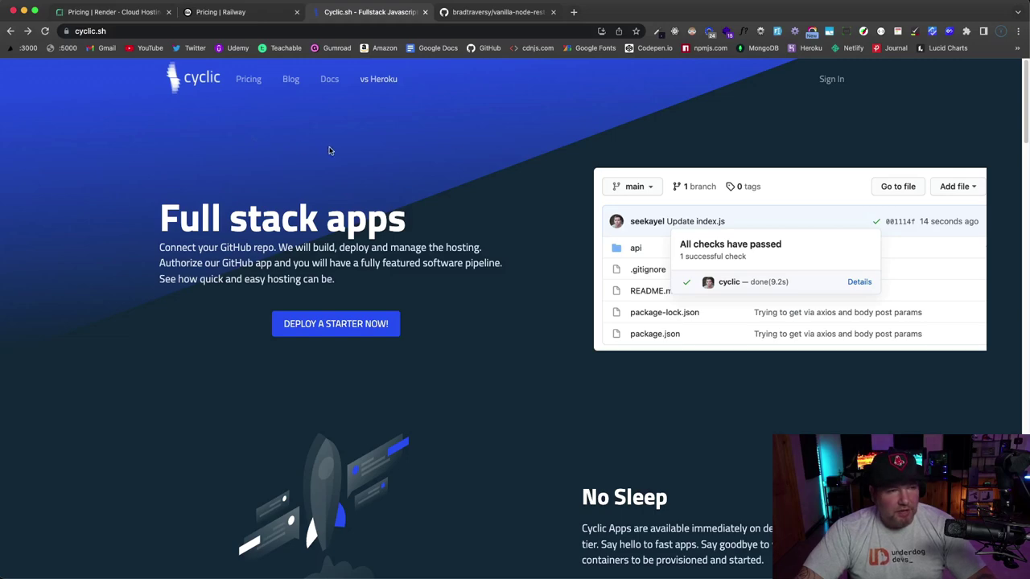
left_click(243, 80)
scroll(207, 184, "down", 3)
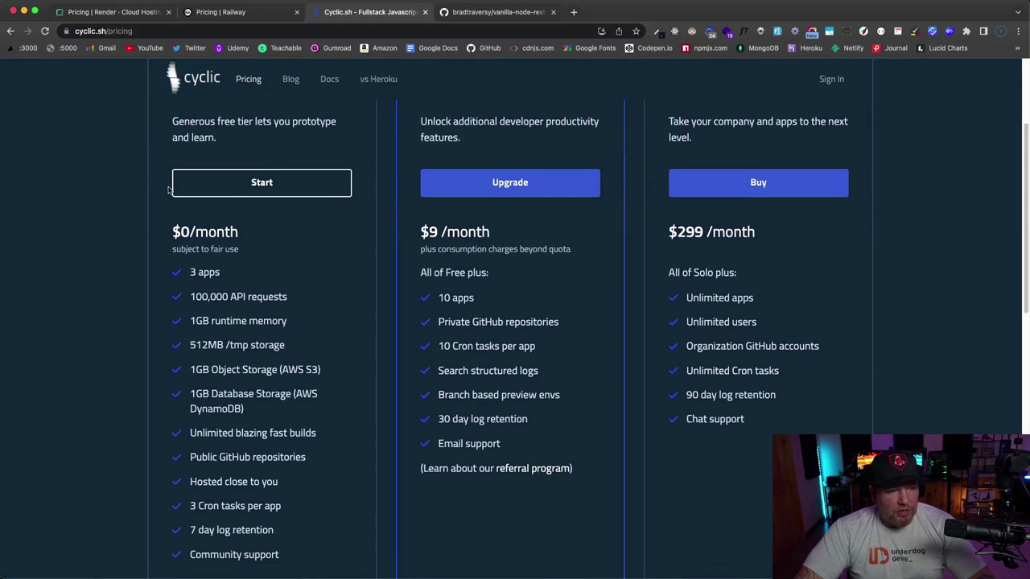
scroll(221, 121, "up", 1)
scroll(172, 271, "down", 2)
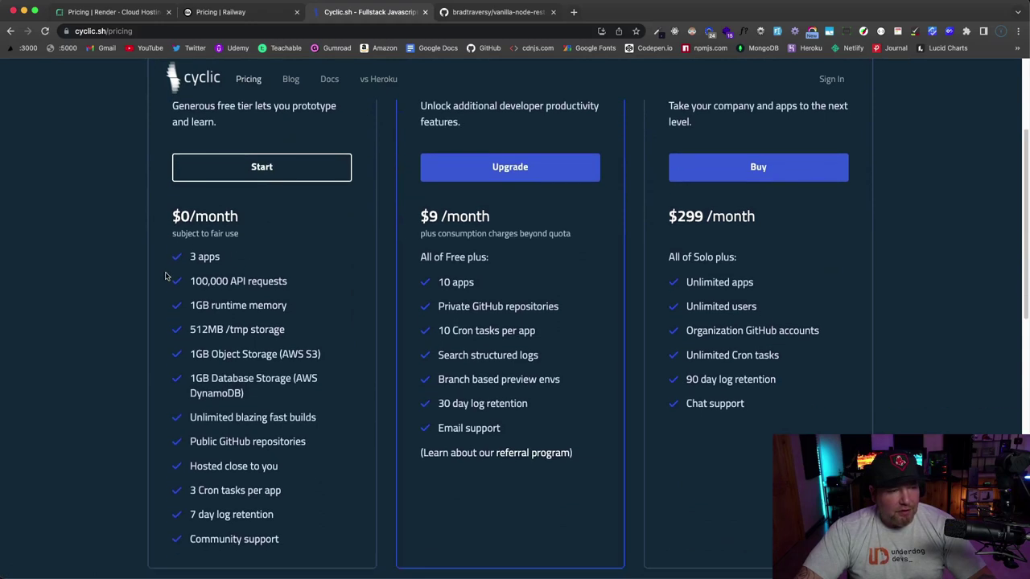
left_click_drag(190, 208, 318, 237)
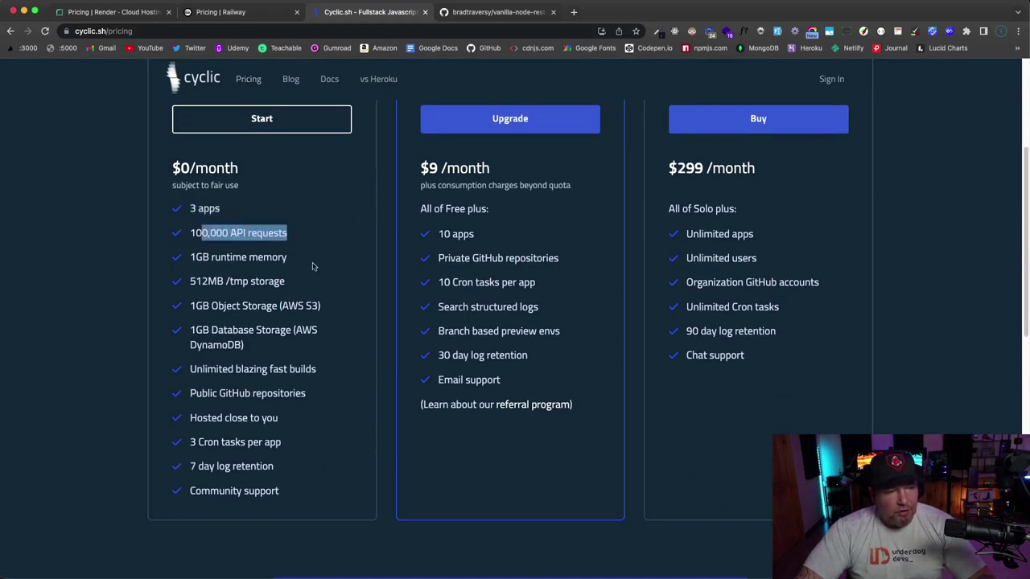
left_click_drag(190, 256, 292, 259)
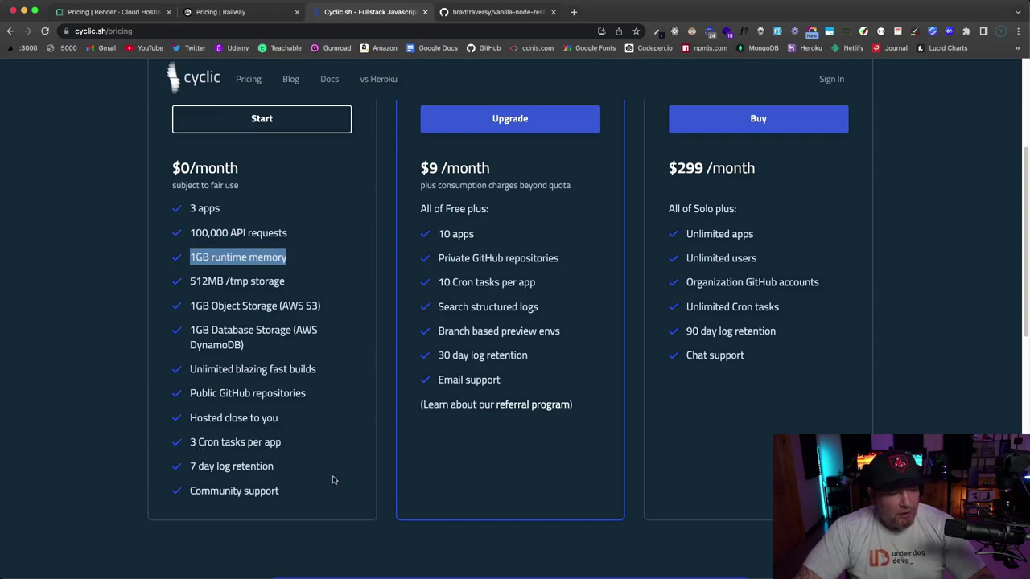
scroll(319, 428, "up", 3)
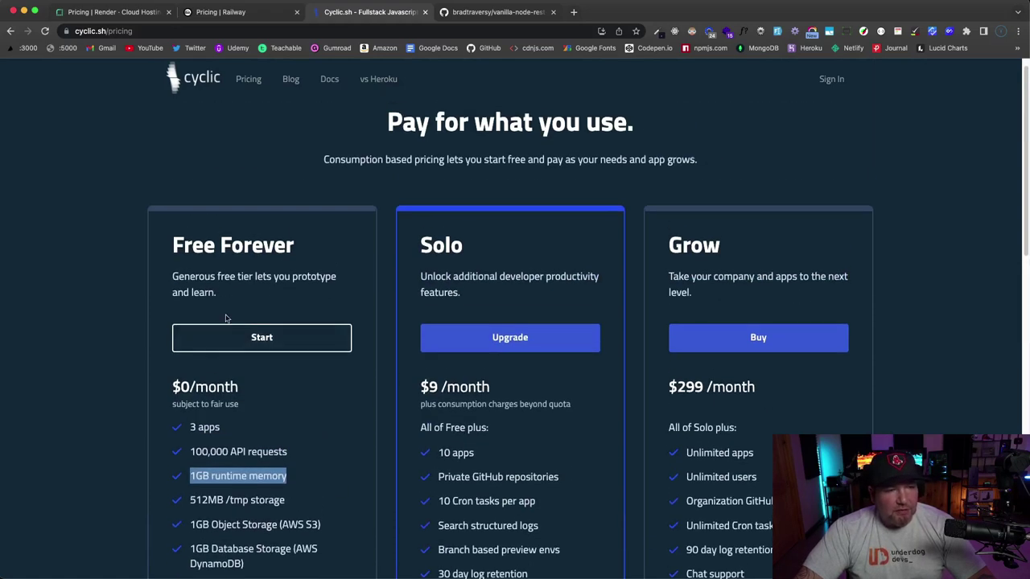
scroll(270, 314, "up", 1)
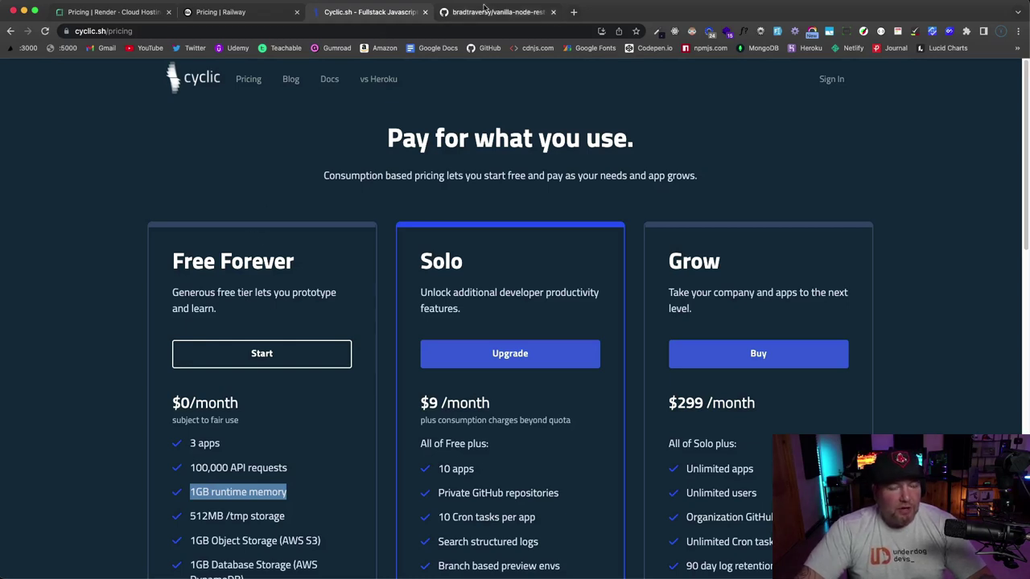
Switch to the Render site and sign in to its dashboard with the GitHub account.
left_click(133, 11)
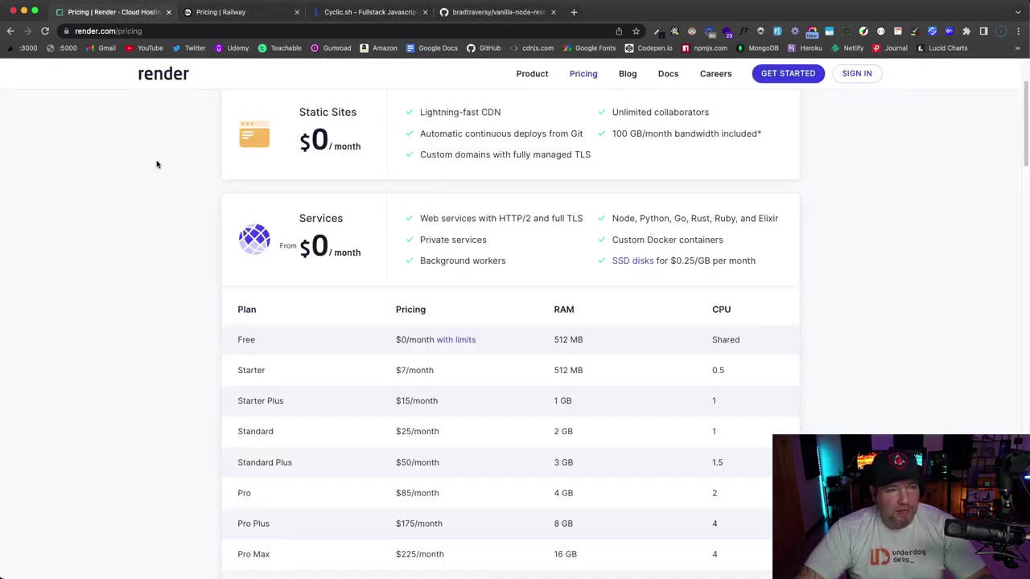
scroll(456, 183, "up", 2)
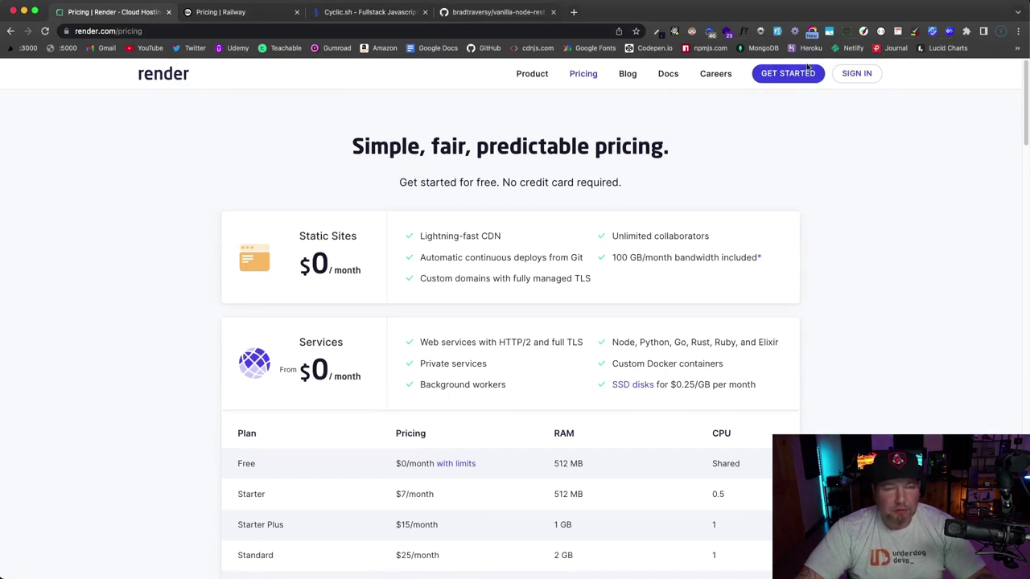
left_click(859, 73)
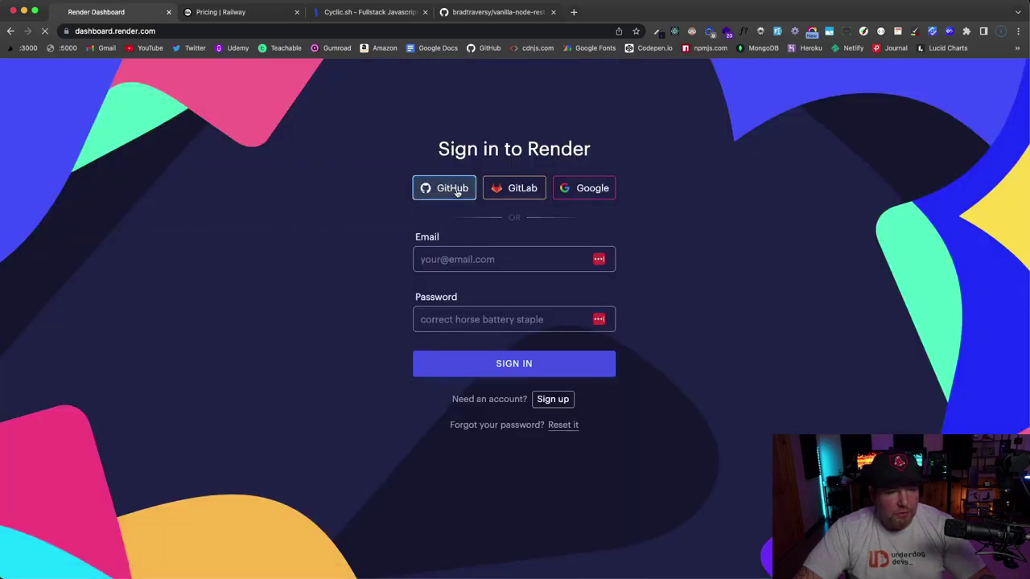
left_click(457, 190)
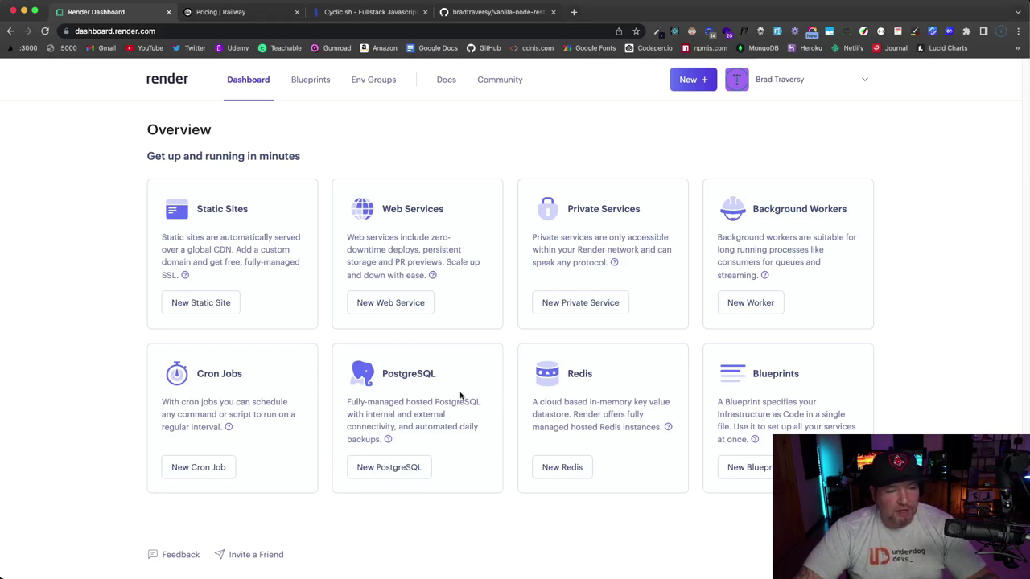
Start a new web service connected to the vanilla-node-rest-api repository and name it node-api.
left_click(395, 306)
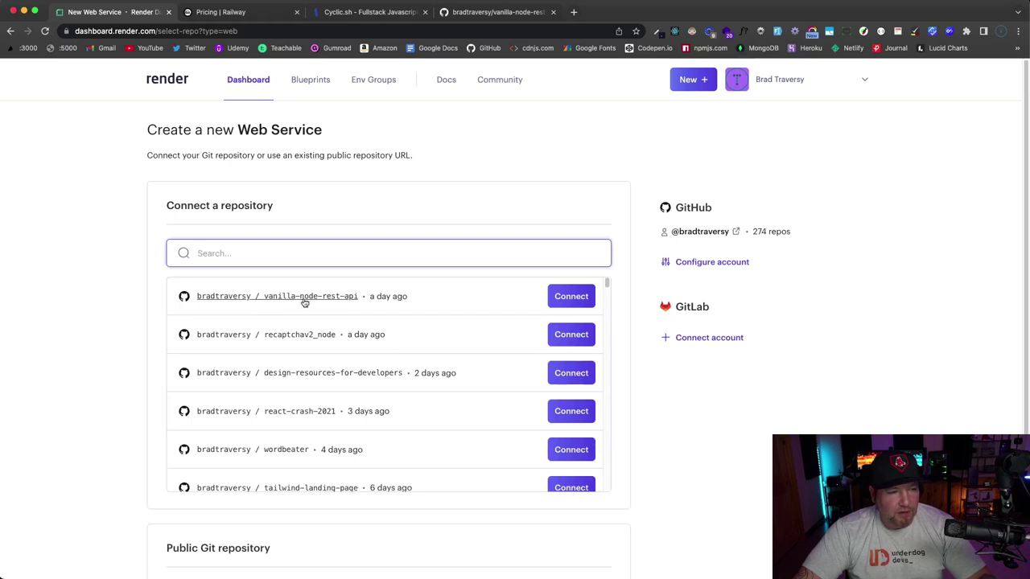
left_click(572, 297)
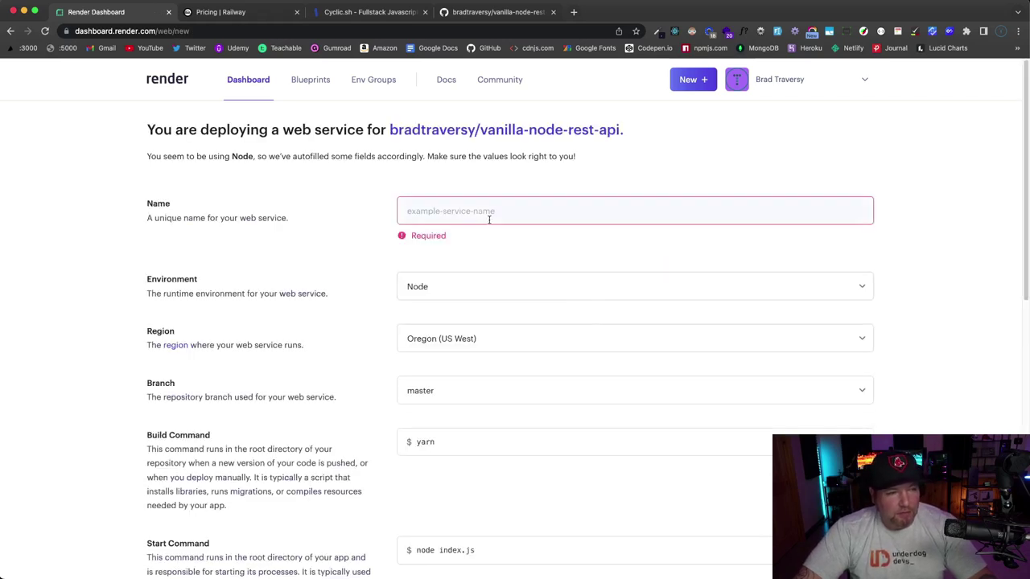
left_click(490, 211)
left_click(483, 244)
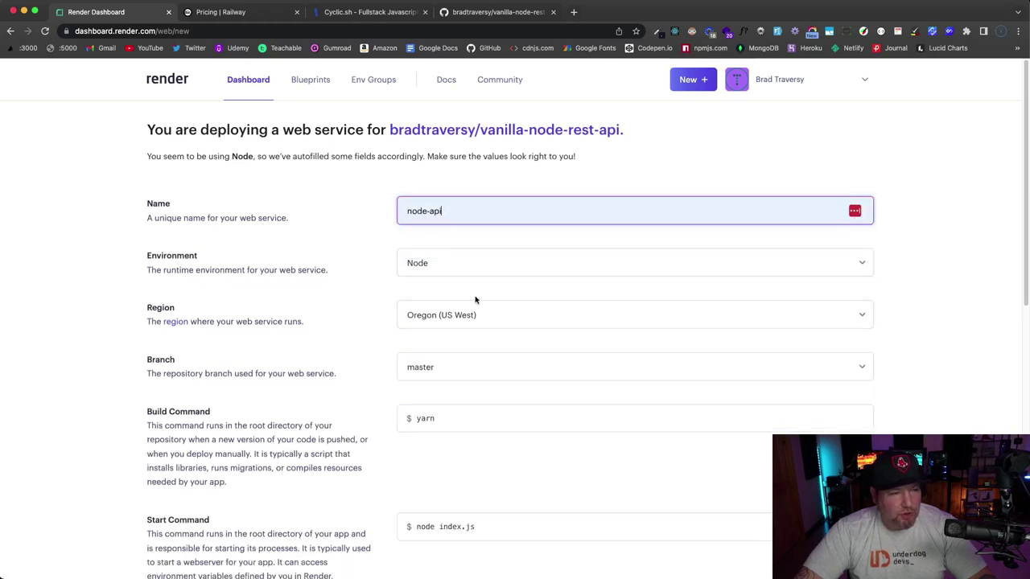
Check the service's prefilled start command against the start script in the repository's package.json on GitHub.
scroll(190, 290, "down", 5)
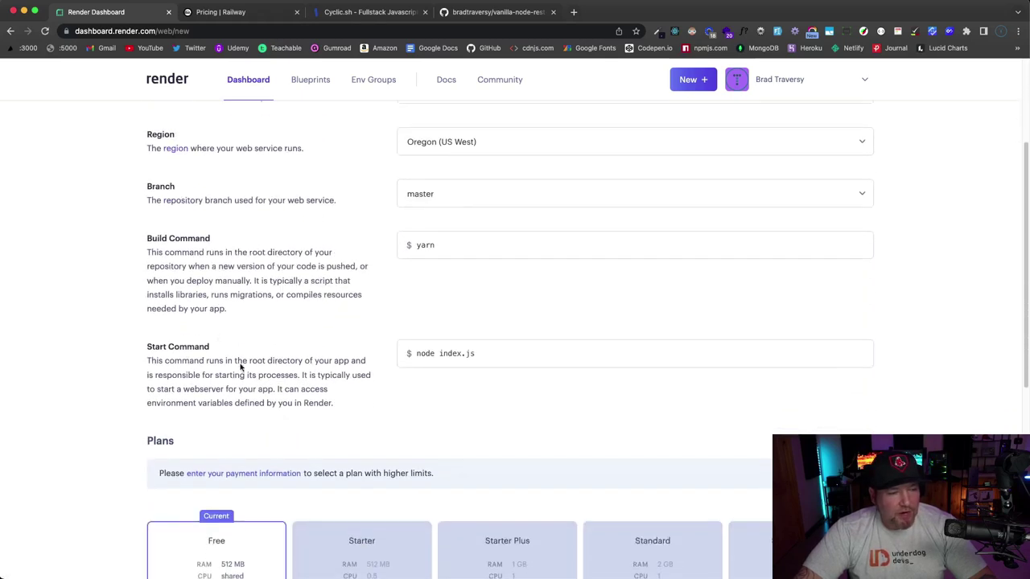
left_click_drag(485, 352, 417, 353)
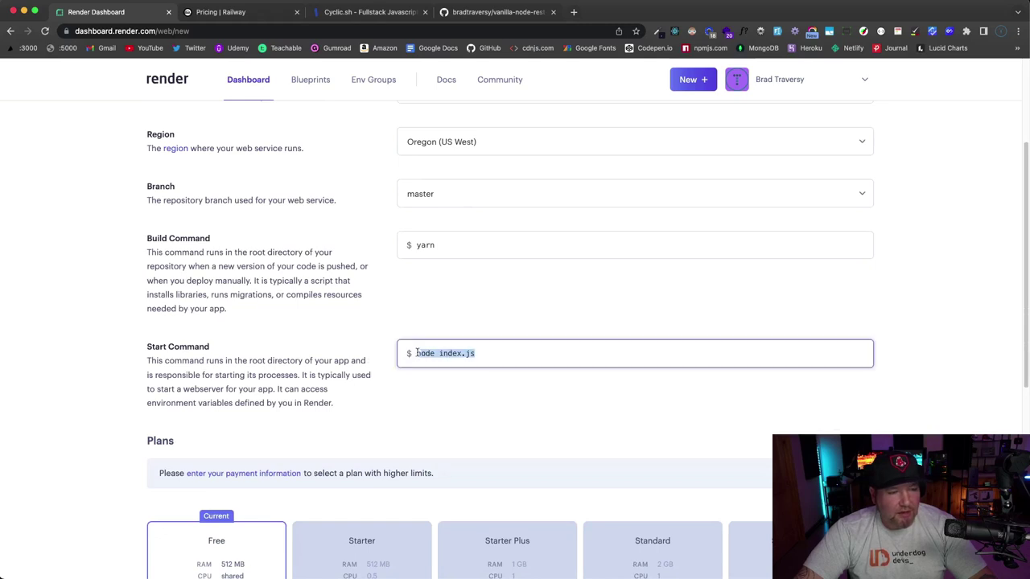
left_click(486, 13)
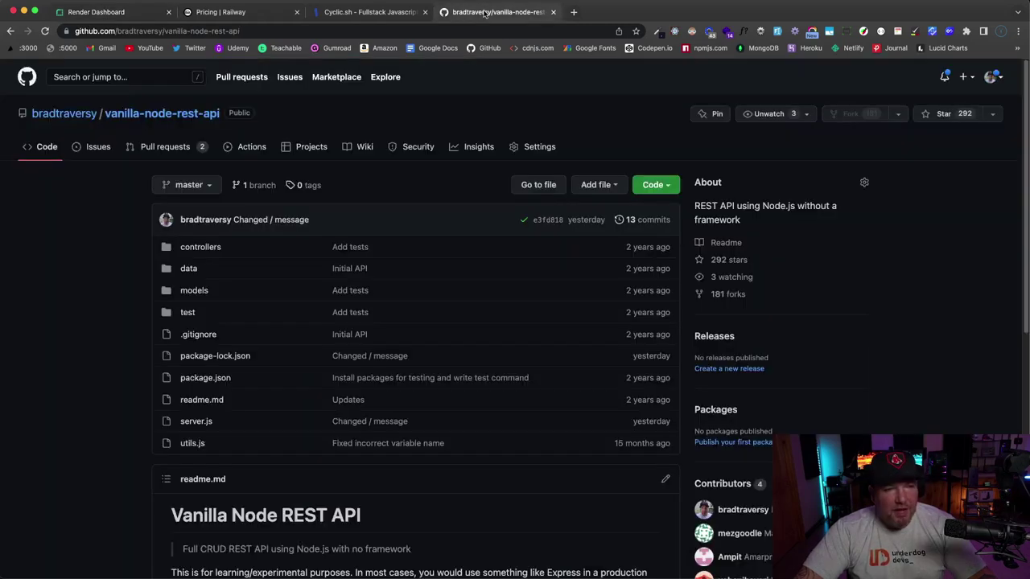
left_click(207, 378)
scroll(231, 360, "down", 2)
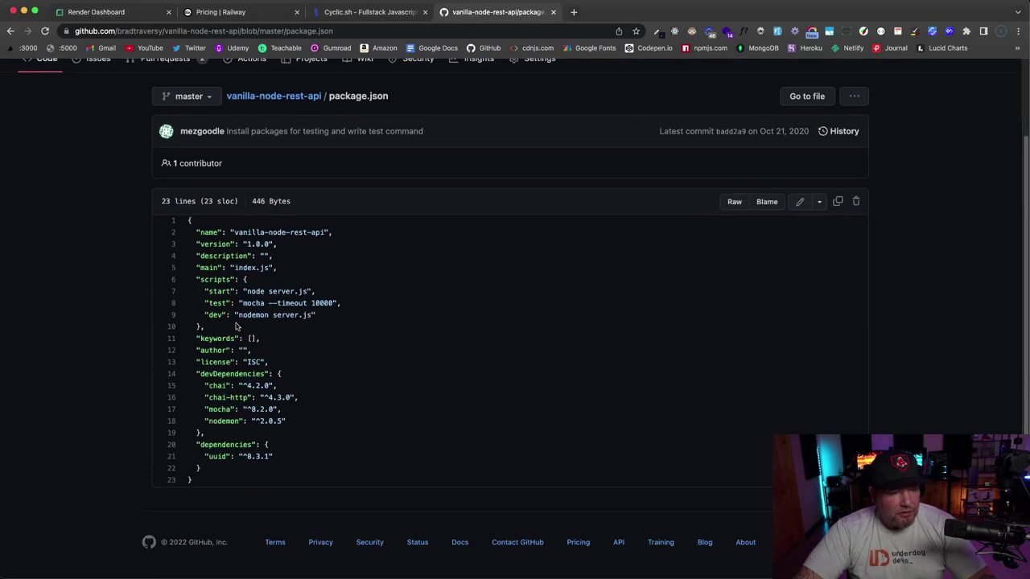
left_click_drag(249, 291, 318, 293)
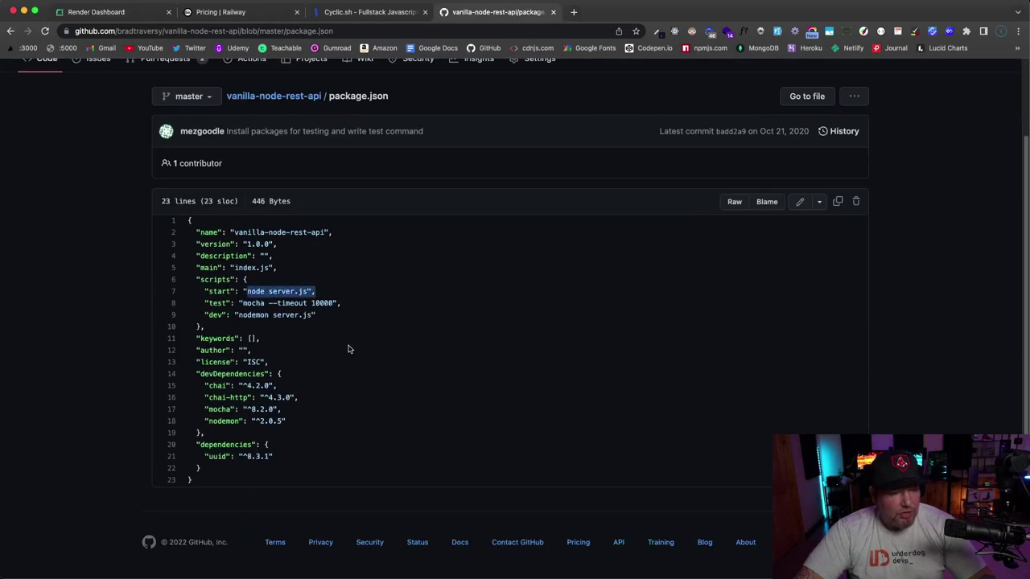
double_click(216, 291)
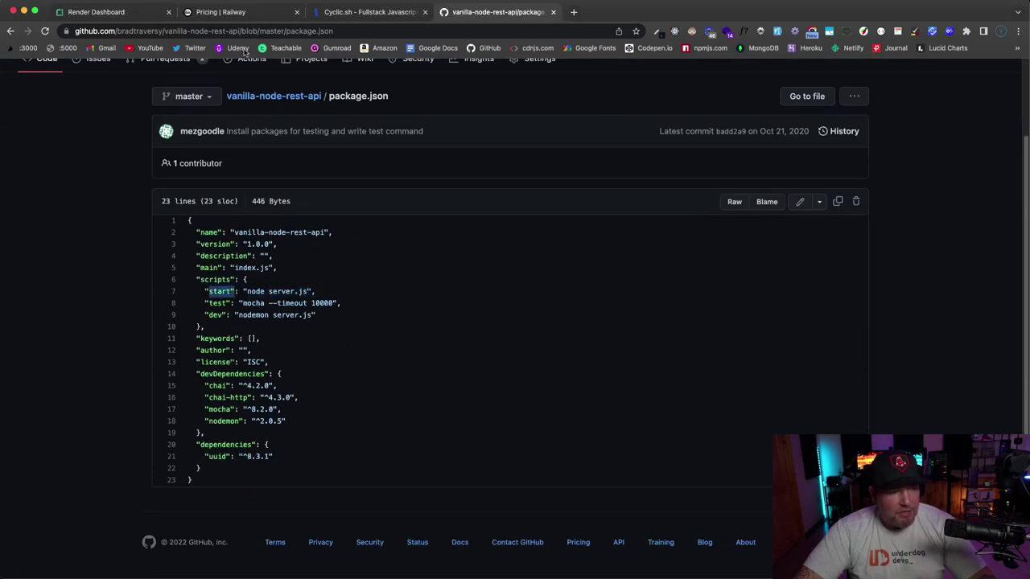
Set the Render service's start command to "npm start" and create the web service on the Free plan.
left_click(129, 16)
left_click(488, 354)
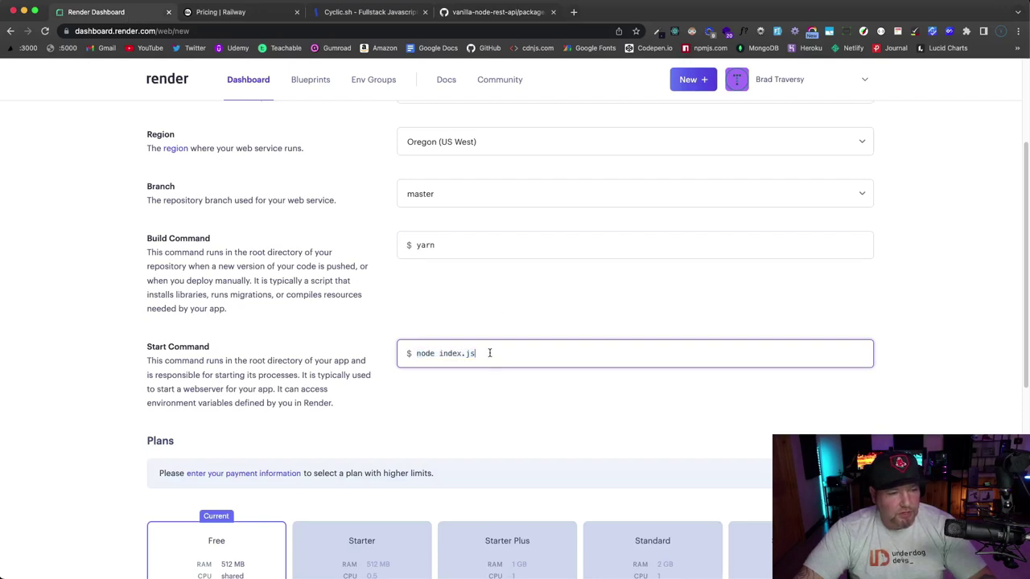
left_click_drag(488, 354, 383, 358)
type("npm start")
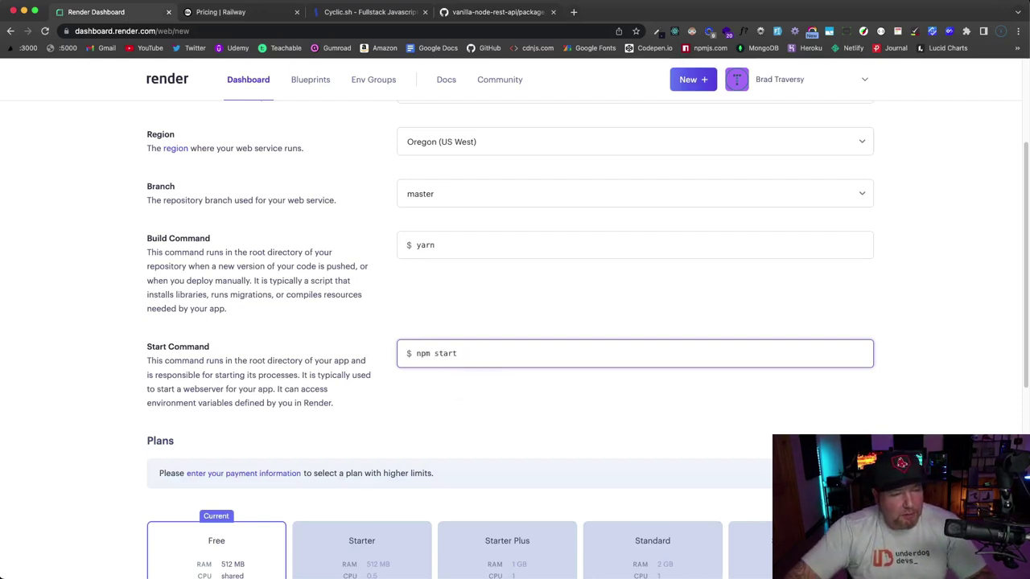
scroll(442, 340, "down", 5)
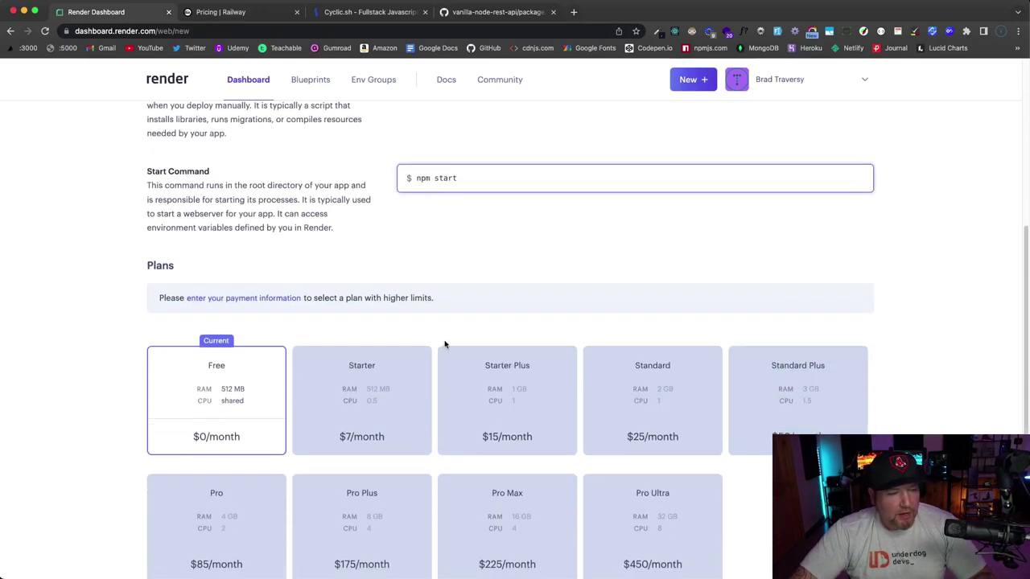
scroll(205, 322, "down", 3)
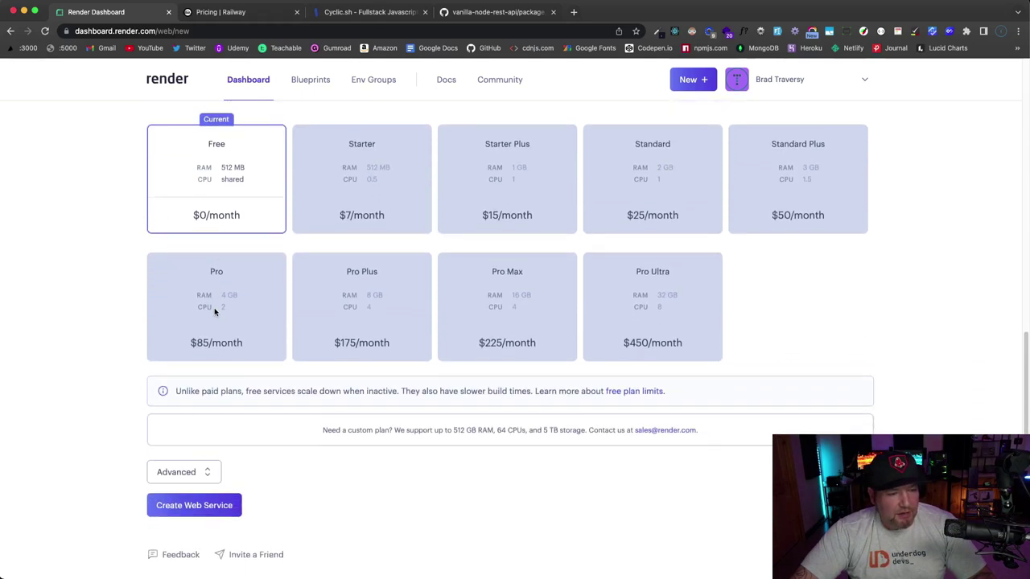
left_click(216, 507)
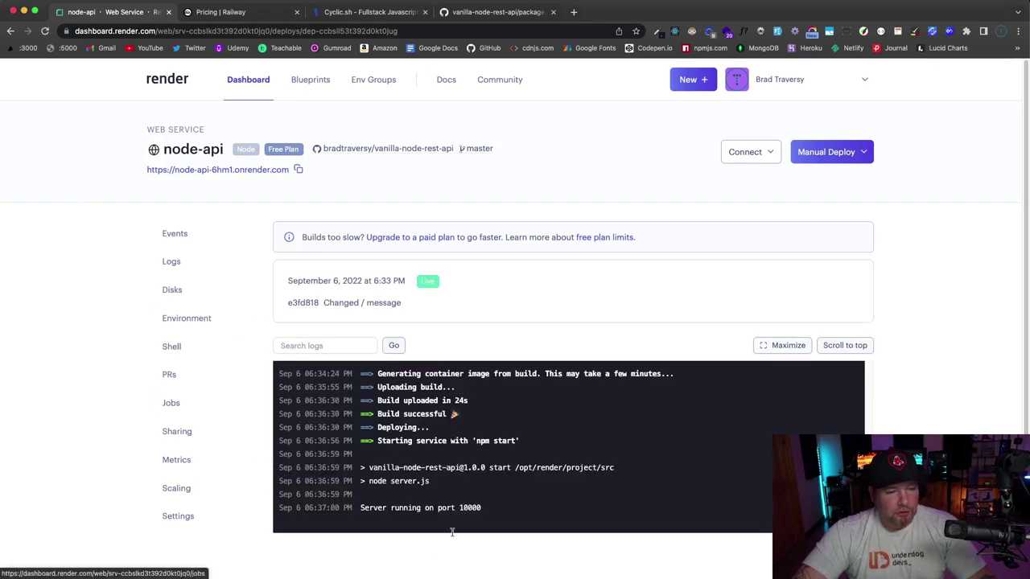
Open the deployed node-api service's URL in a new tab and highlight the message it returns.
right_click(234, 173)
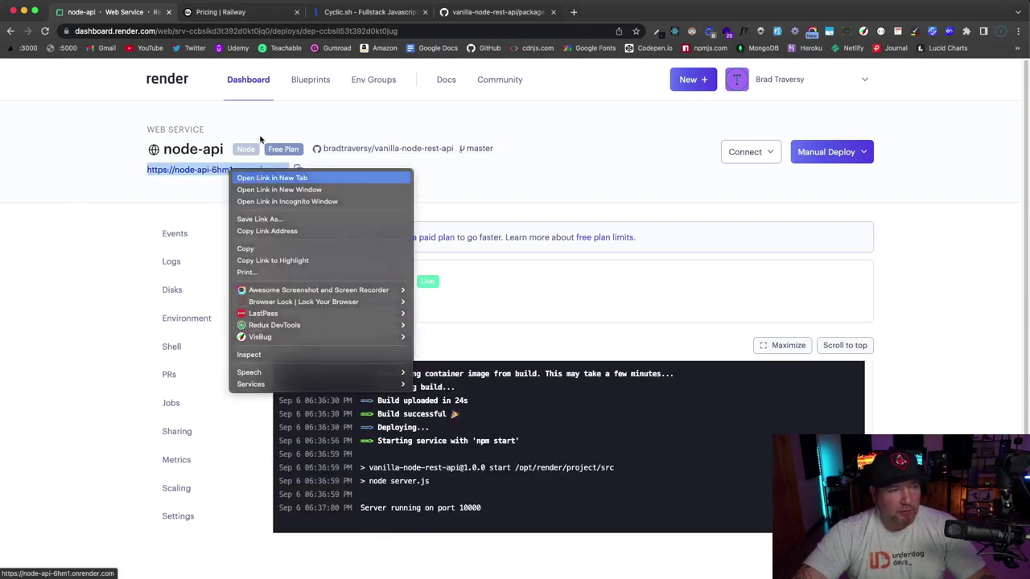
left_click(259, 178)
left_click(205, 12)
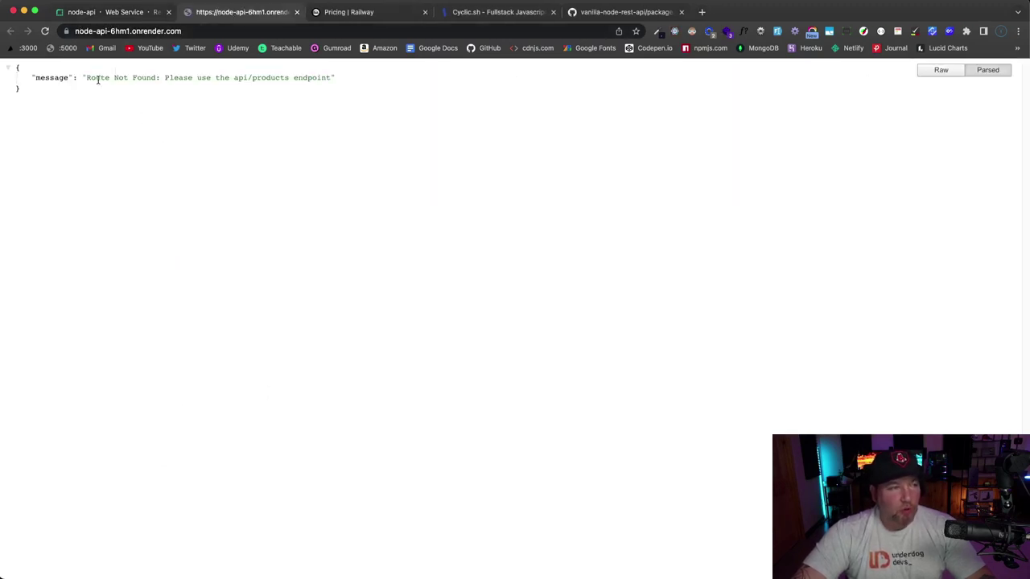
left_click_drag(85, 77, 323, 77)
Load the deployed service's /api/products endpoint to inspect its response, and return to the Render service page.
left_click(266, 31)
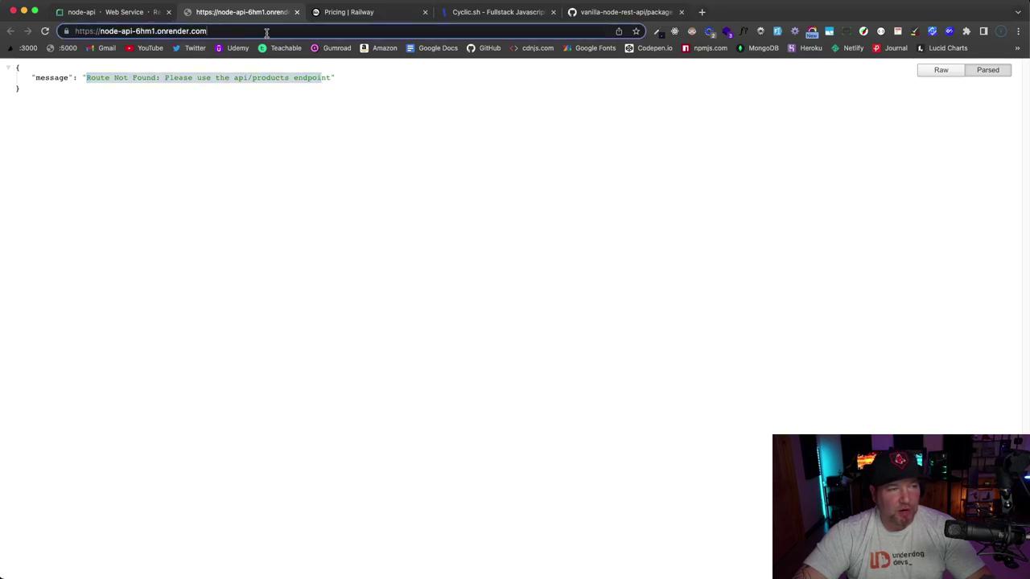
type("/api")
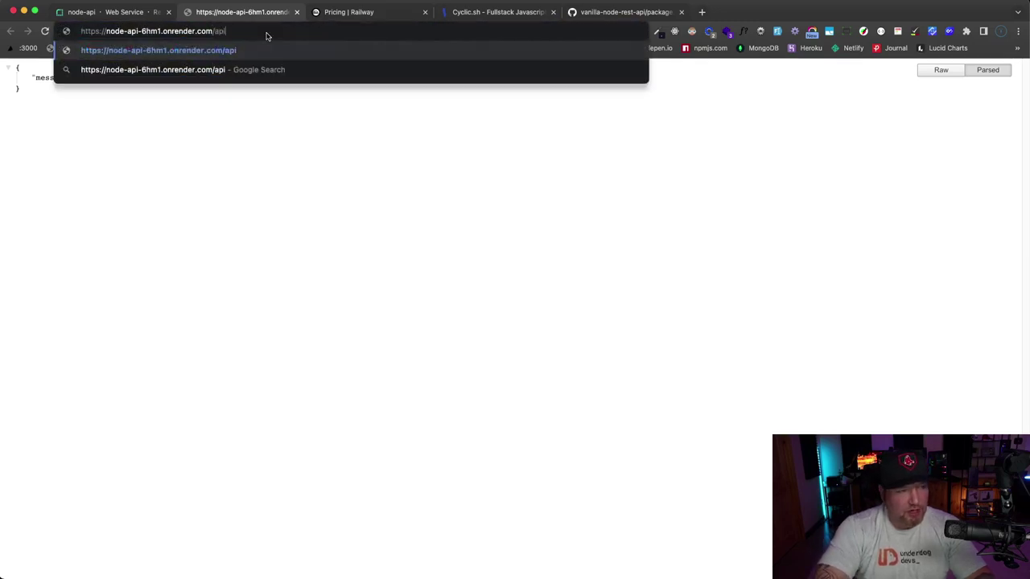
type("/products")
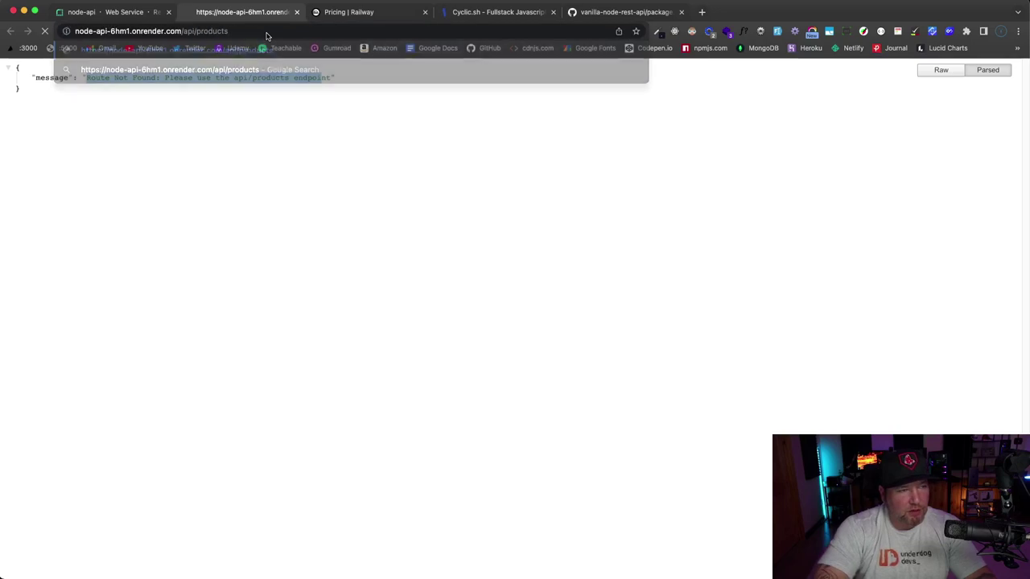
key("Return")
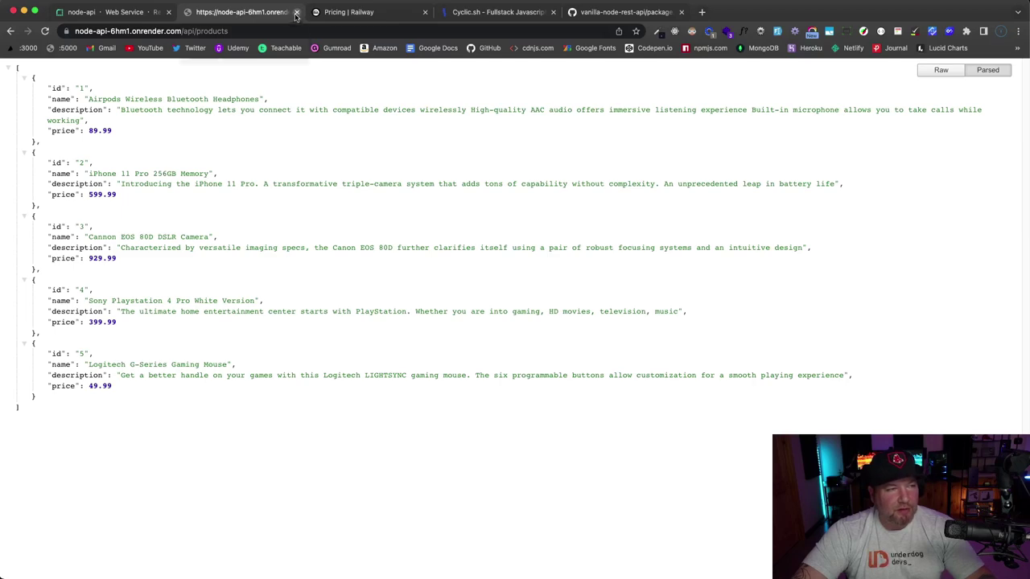
left_click(297, 12)
left_click(104, 12)
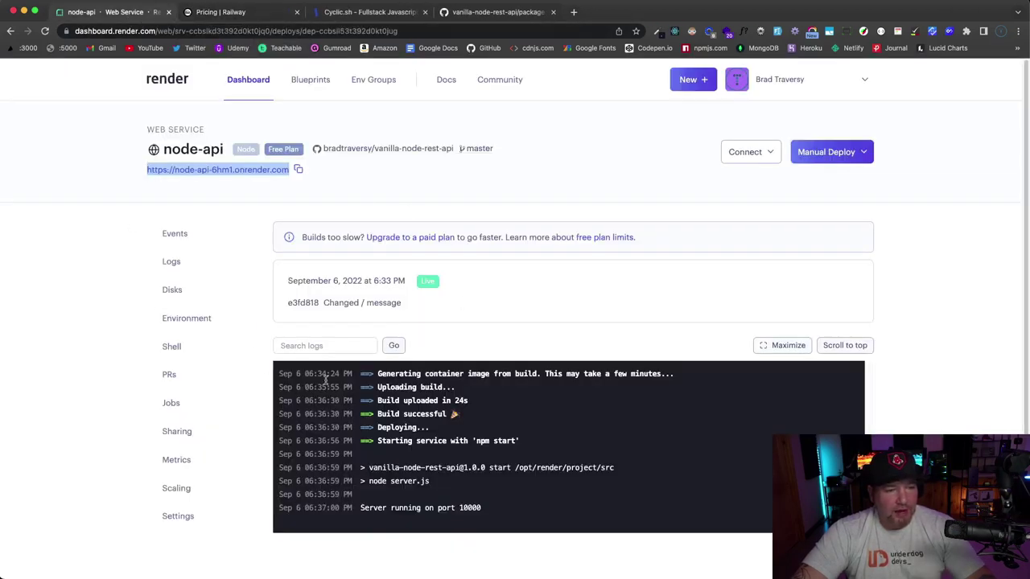
Review the node-api service's Events, Logs, Environment, Metrics and Scaling pages on Render.
scroll(210, 402, "down", 1)
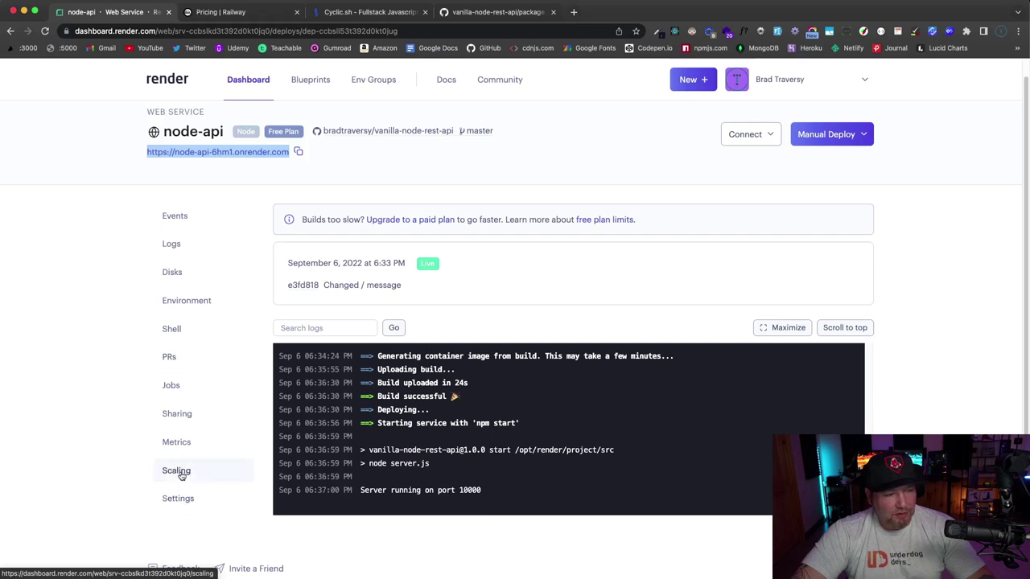
left_click(175, 215)
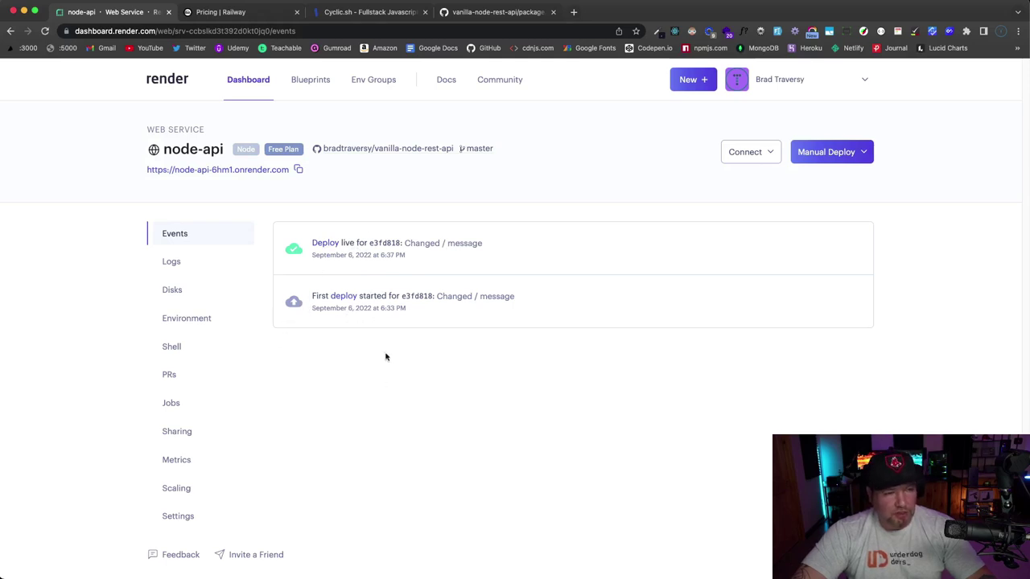
left_click(176, 268)
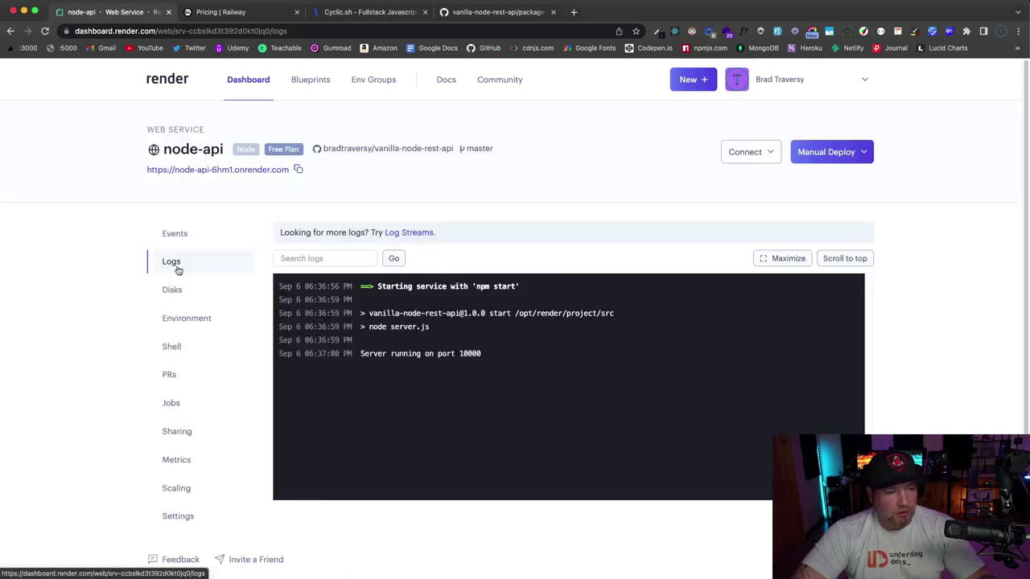
left_click(192, 322)
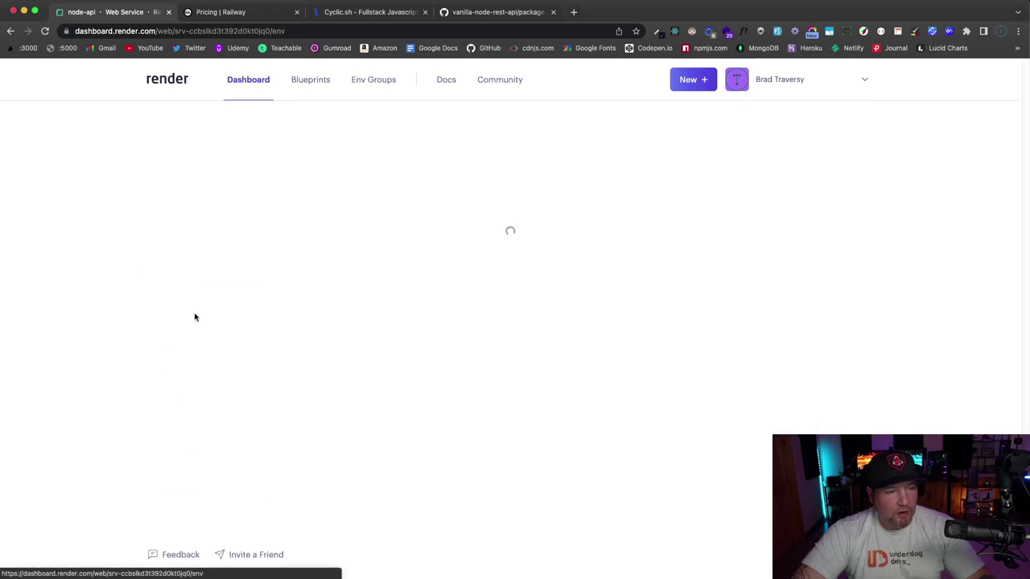
scroll(201, 361, "down", 1)
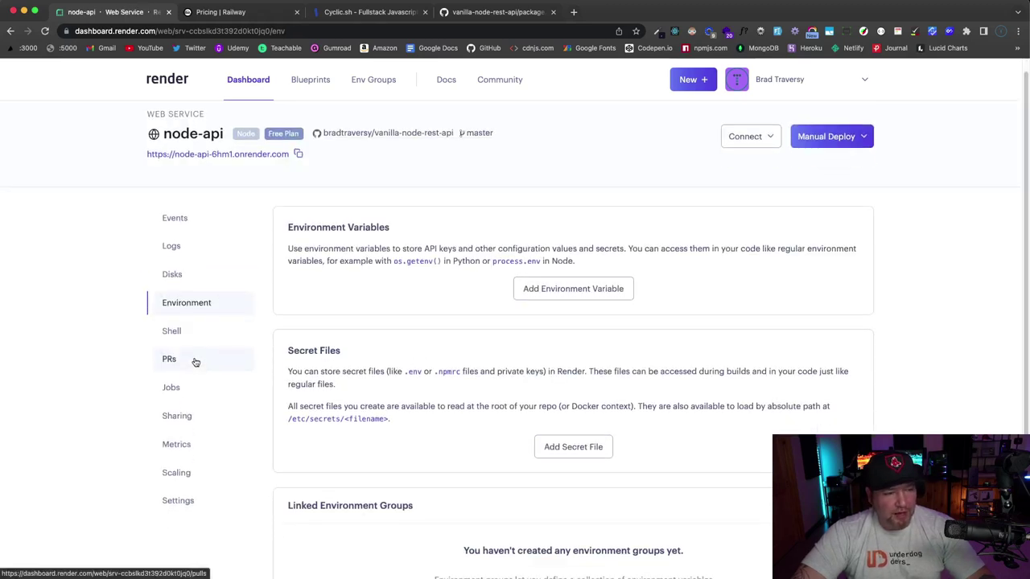
left_click(192, 449)
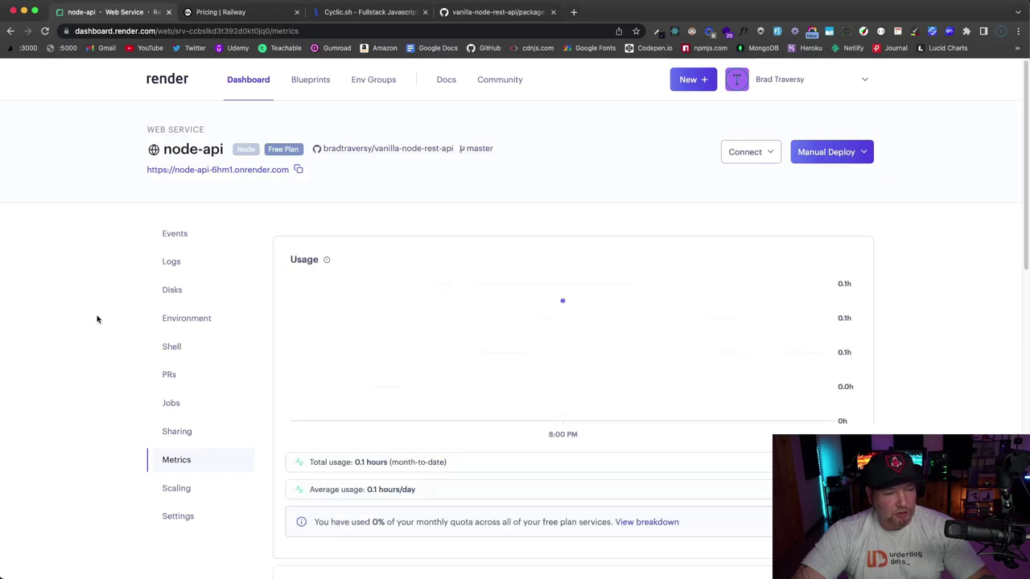
left_click(184, 489)
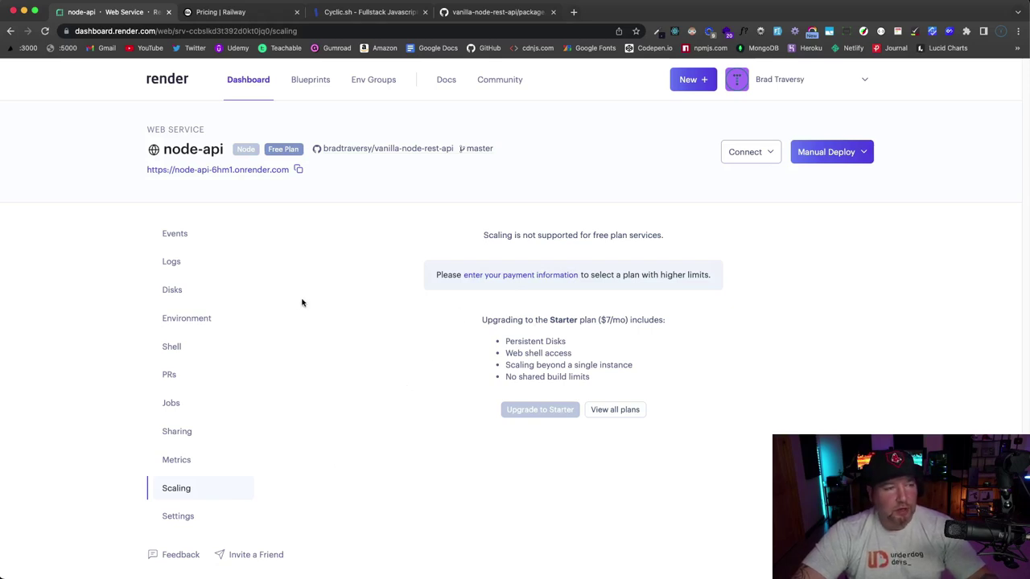
Switch to the Railway site and log in with the GitHub account.
left_click(233, 13)
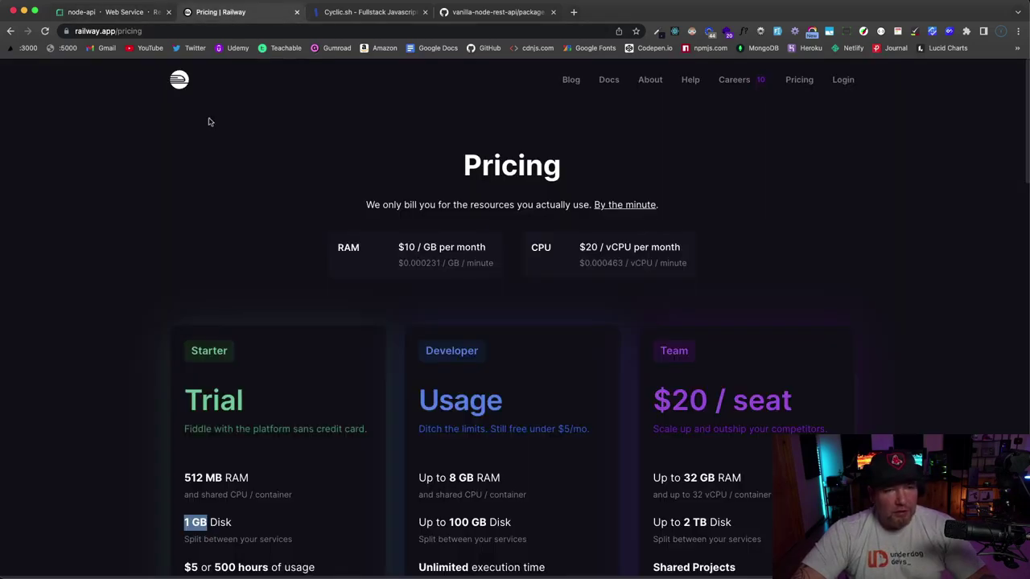
left_click(843, 80)
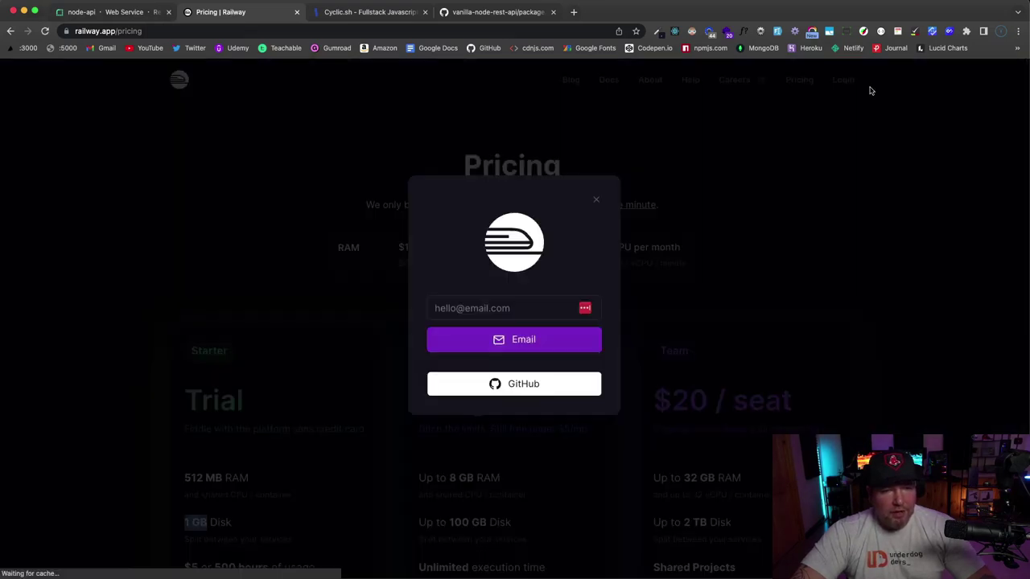
left_click(521, 387)
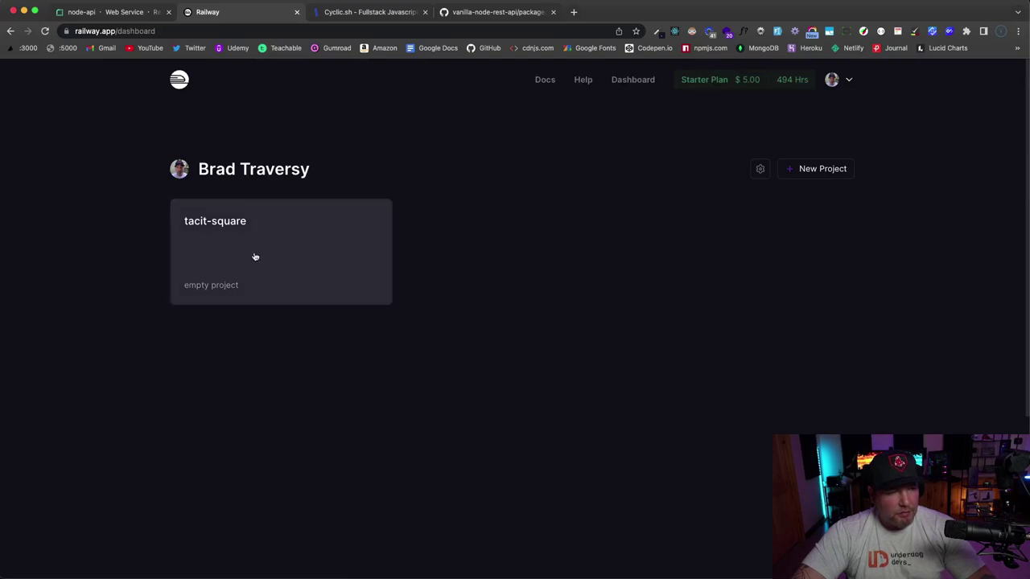
Create a Railway project that deploys the vanilla-node-rest-api GitHub repository without added variables, and view its deployment logs.
left_click(809, 169)
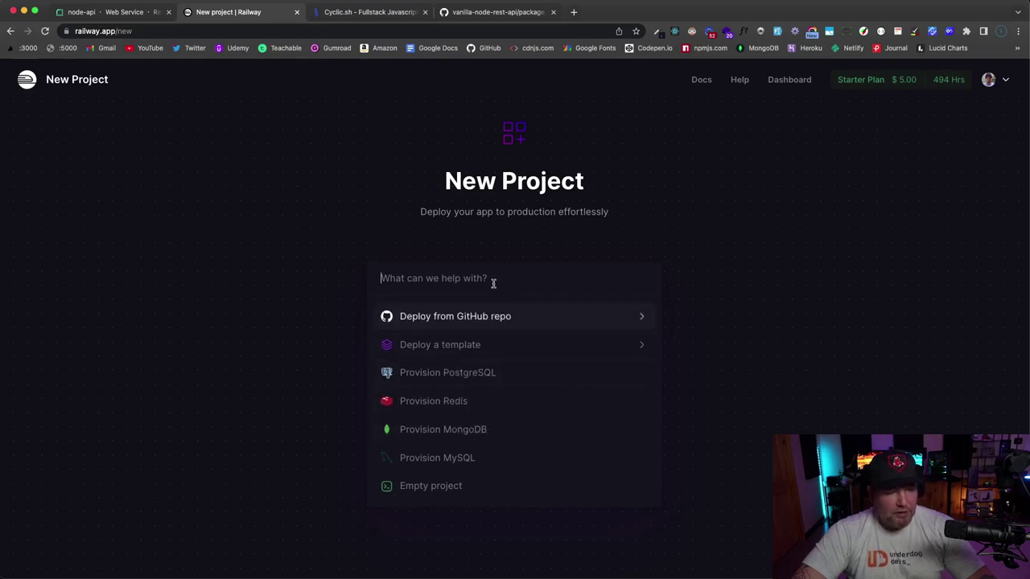
left_click(440, 318)
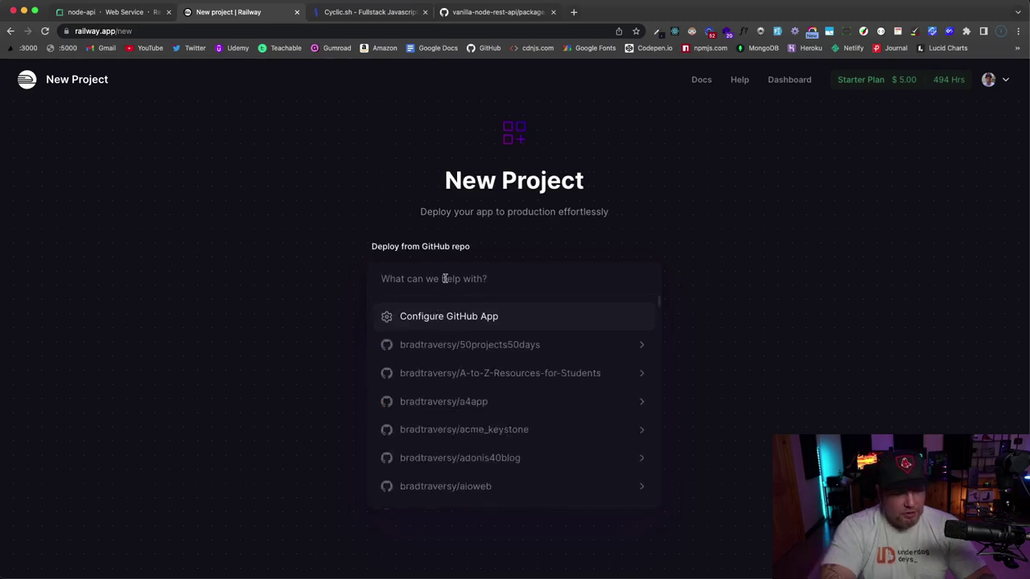
type("vanil")
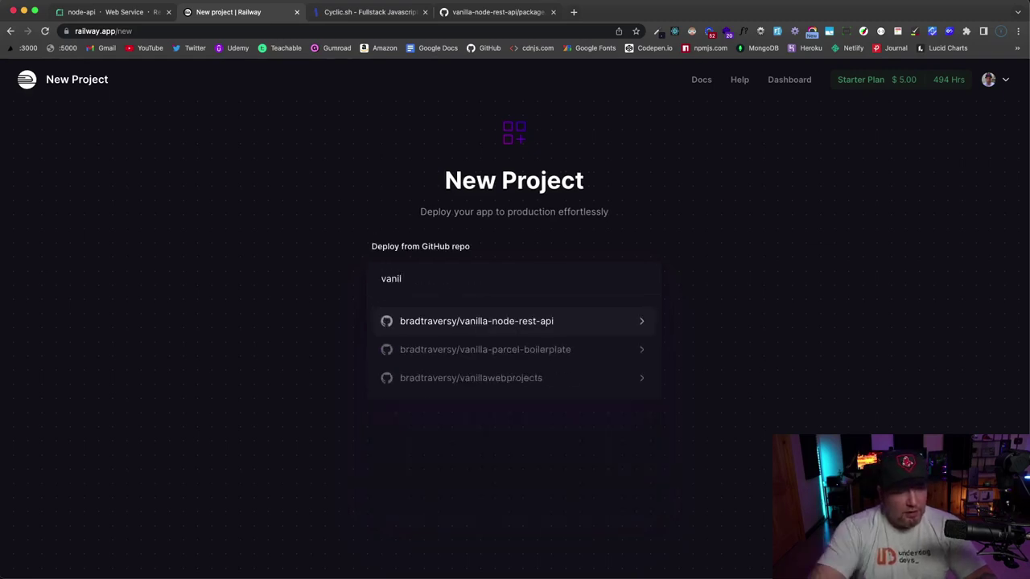
left_click(497, 322)
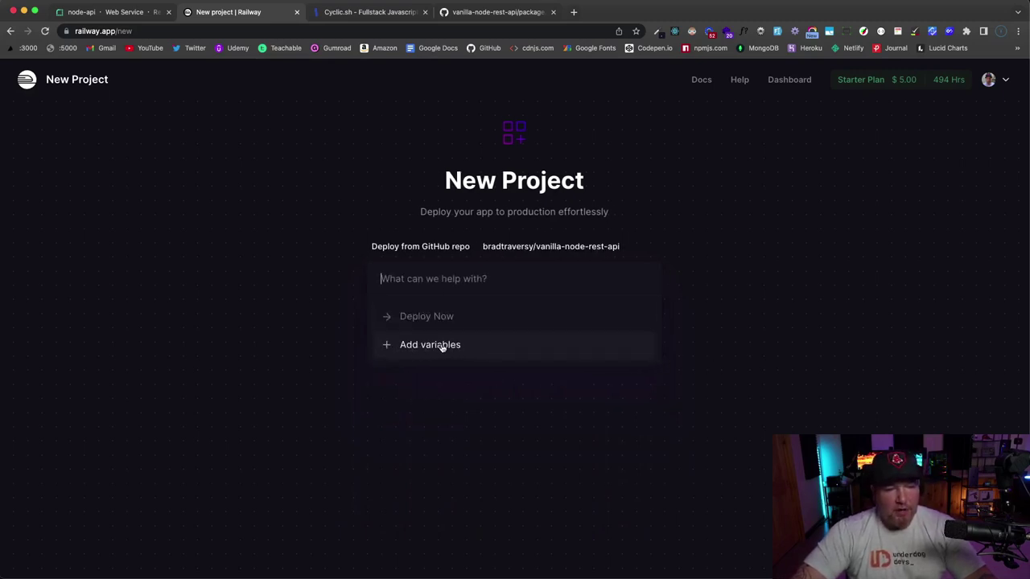
left_click(430, 317)
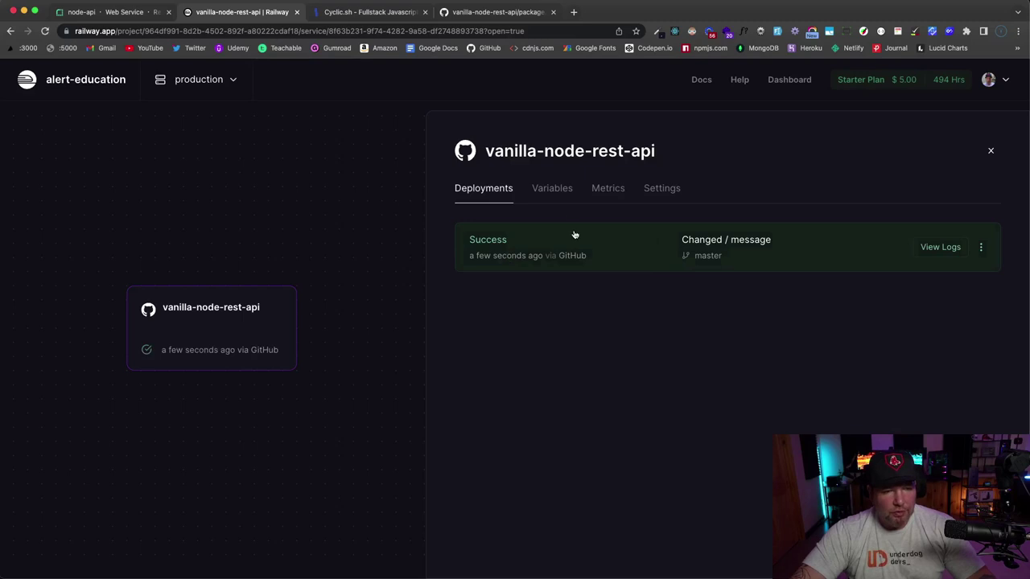
left_click(499, 245)
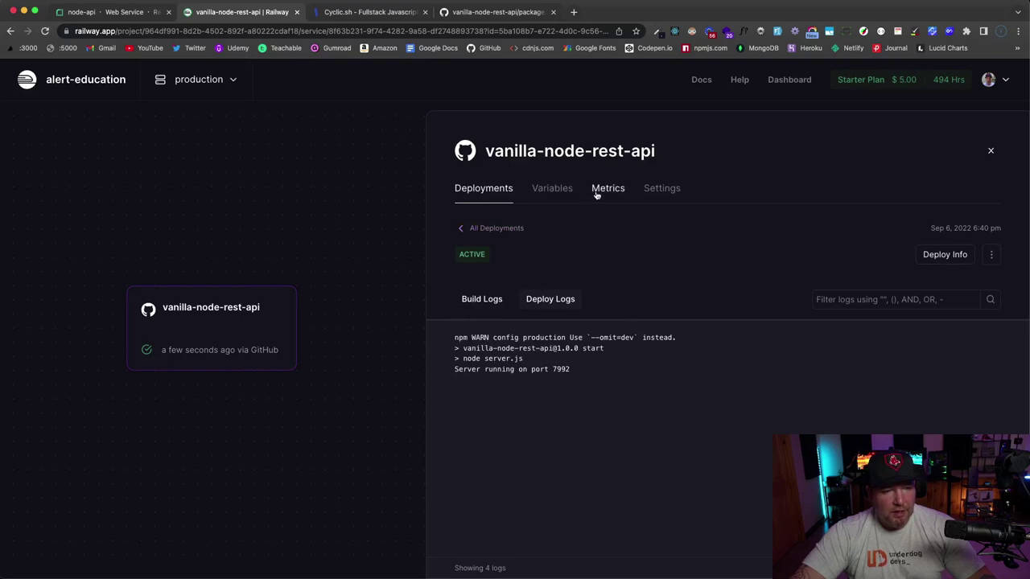
Generate a public domain for the Railway service and load the deployed app at that URL, reloading the page.
left_click(672, 193)
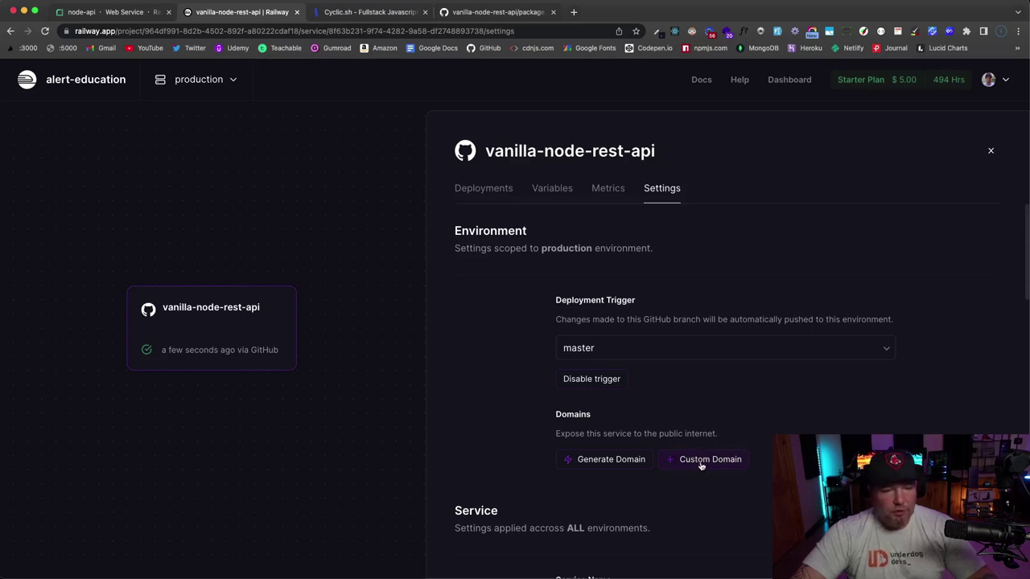
left_click(603, 464)
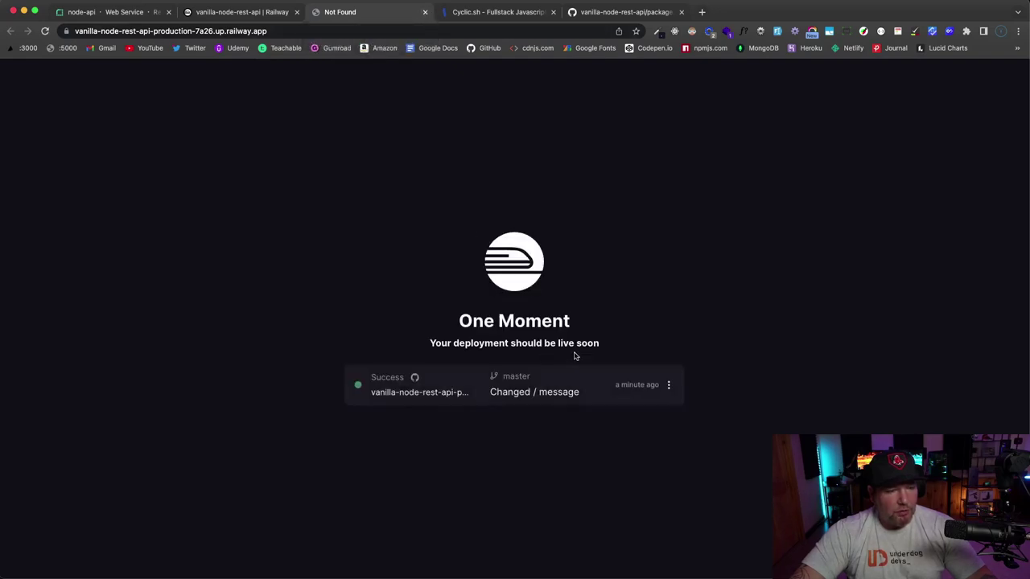
left_click(45, 31)
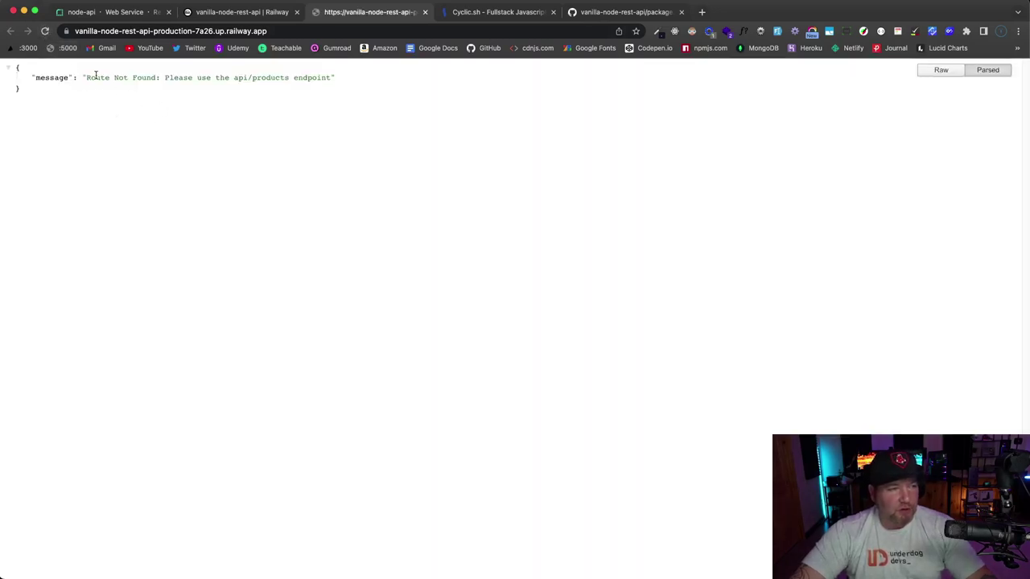
Load the /api/products endpoint of the Railway deployment to inspect its response.
left_click(294, 31)
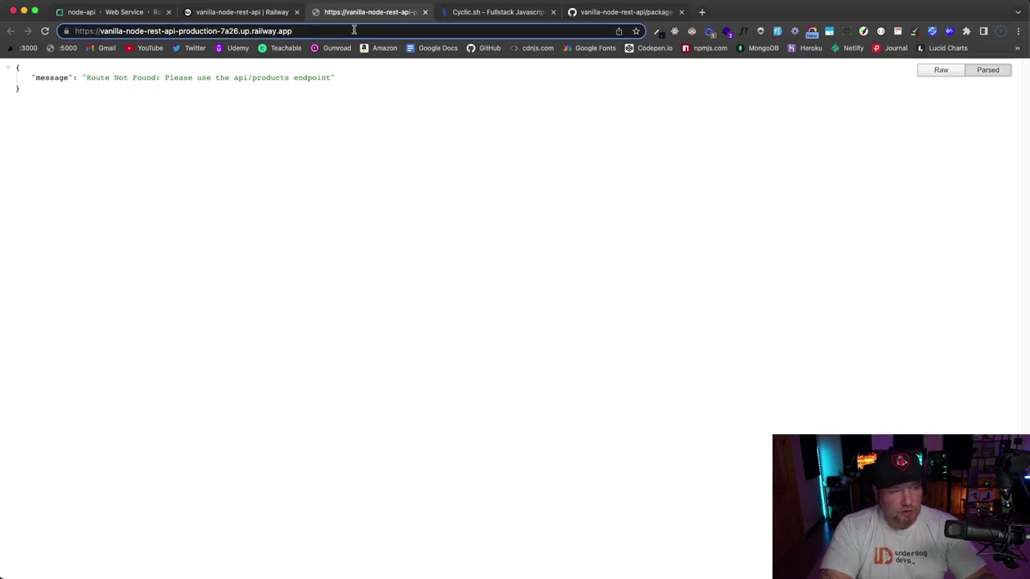
type("/")
type("api/")
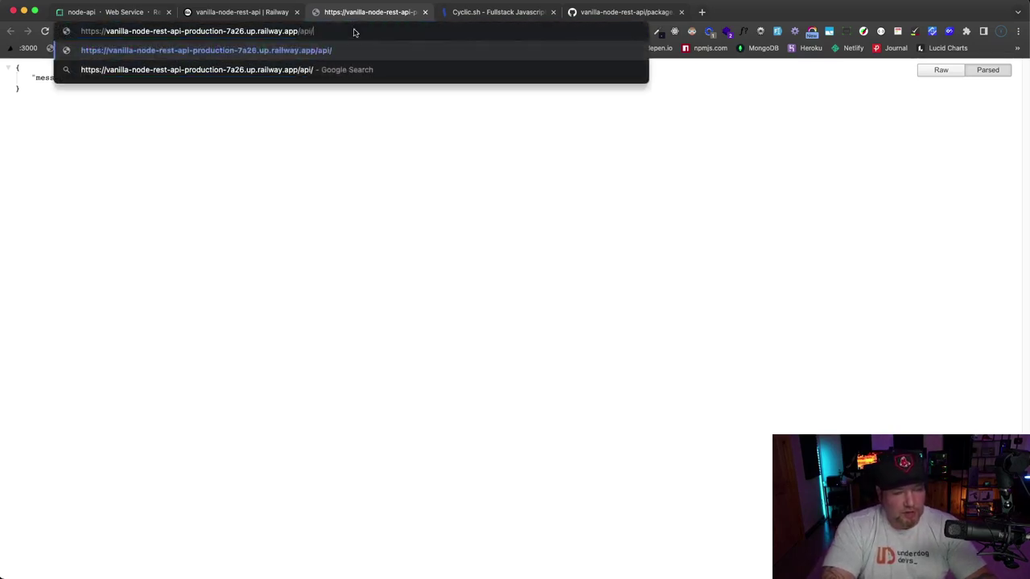
type("products")
key("Return")
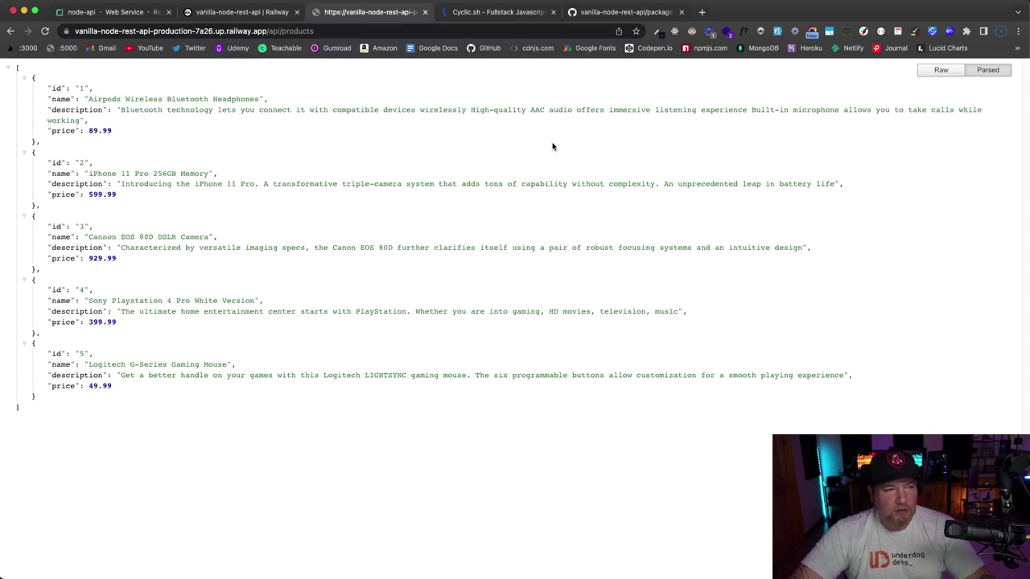
Switch to the Cyclic site and sign in with the GitHub account.
left_click(479, 12)
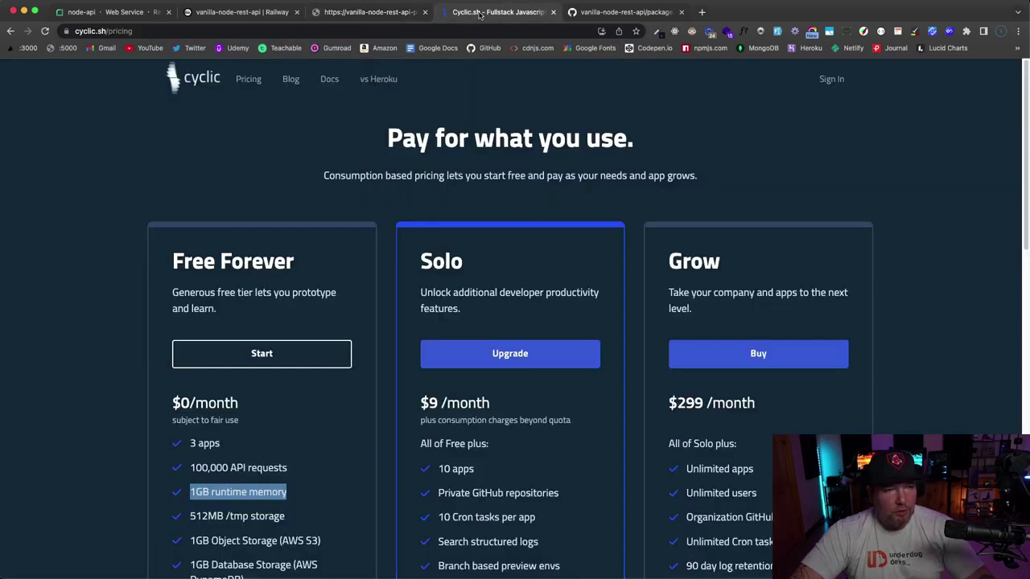
left_click(838, 81)
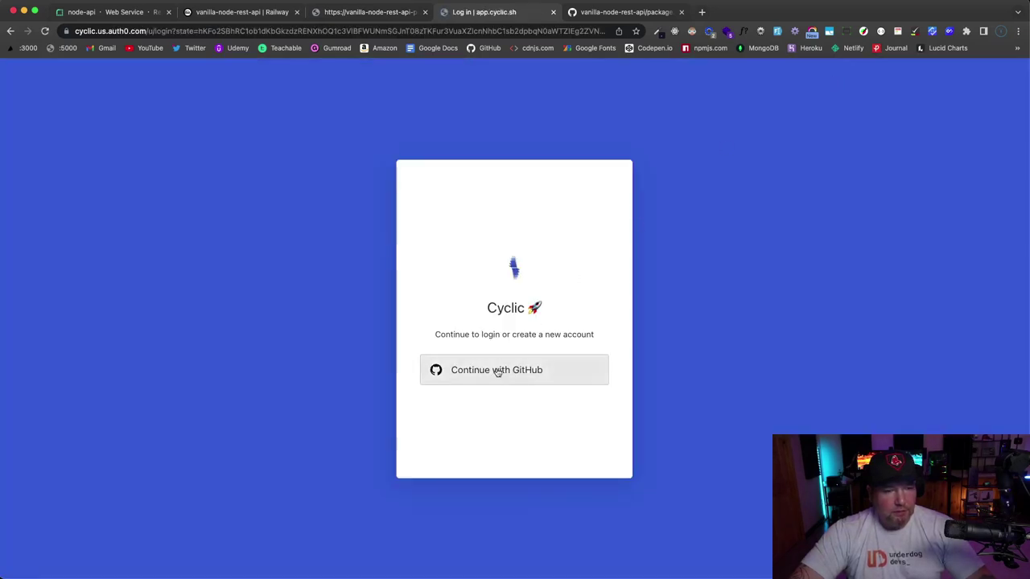
left_click(499, 370)
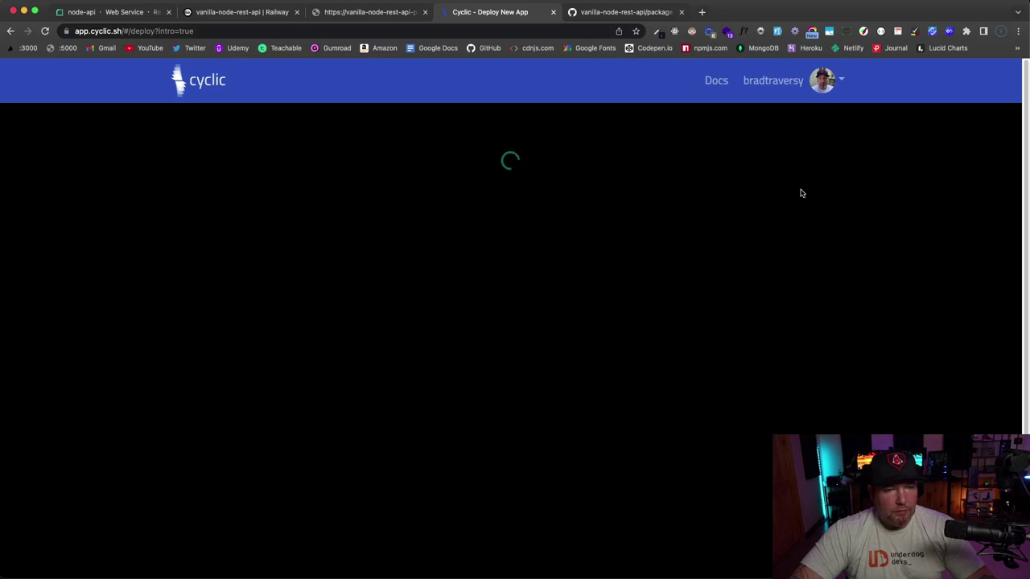
Look through Cyclic's starter templates for APIs, full-stack apps, frontends and bots.
scroll(125, 256, "down", 5)
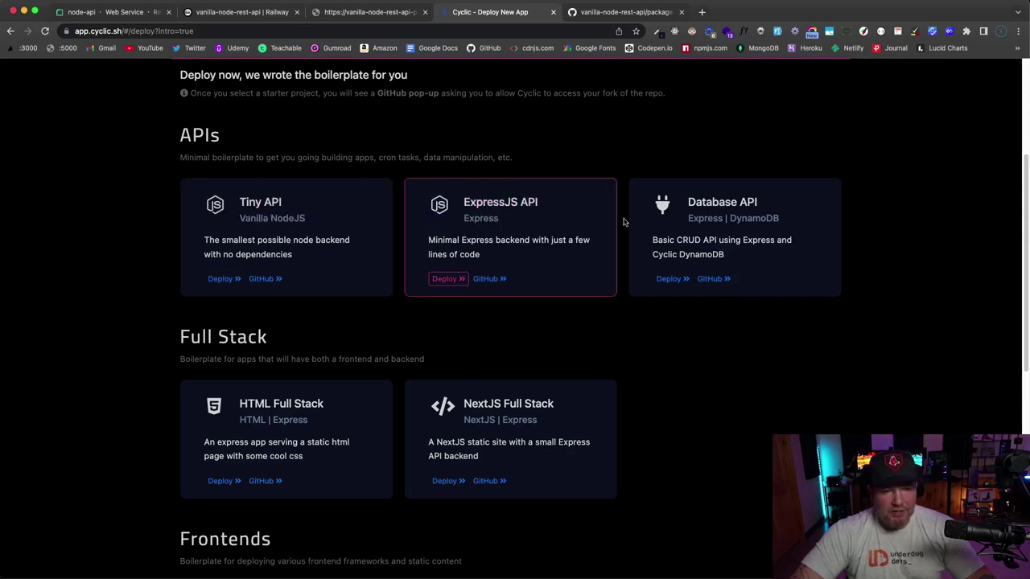
scroll(704, 255, "down", 5)
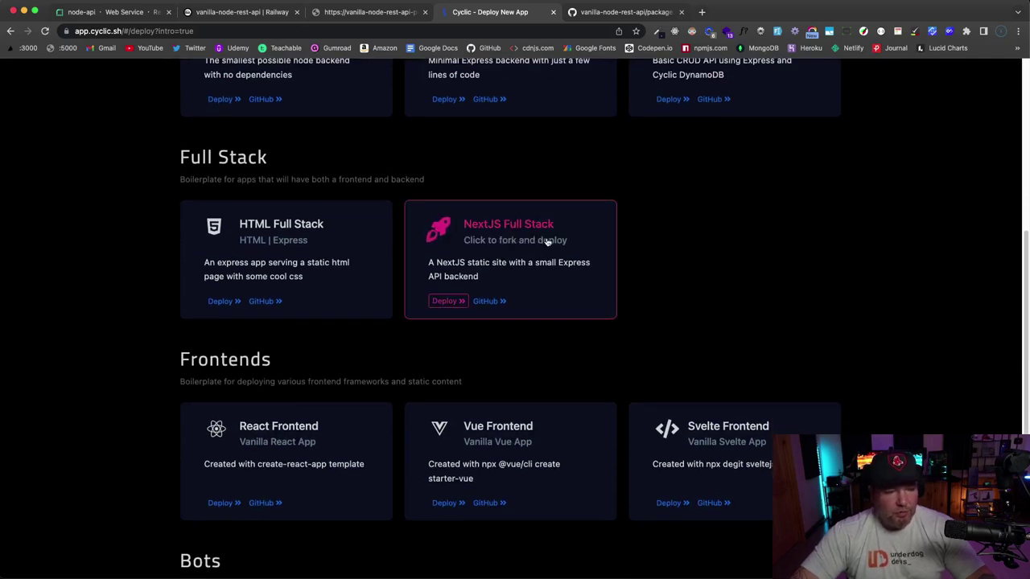
scroll(370, 410, "down", 2)
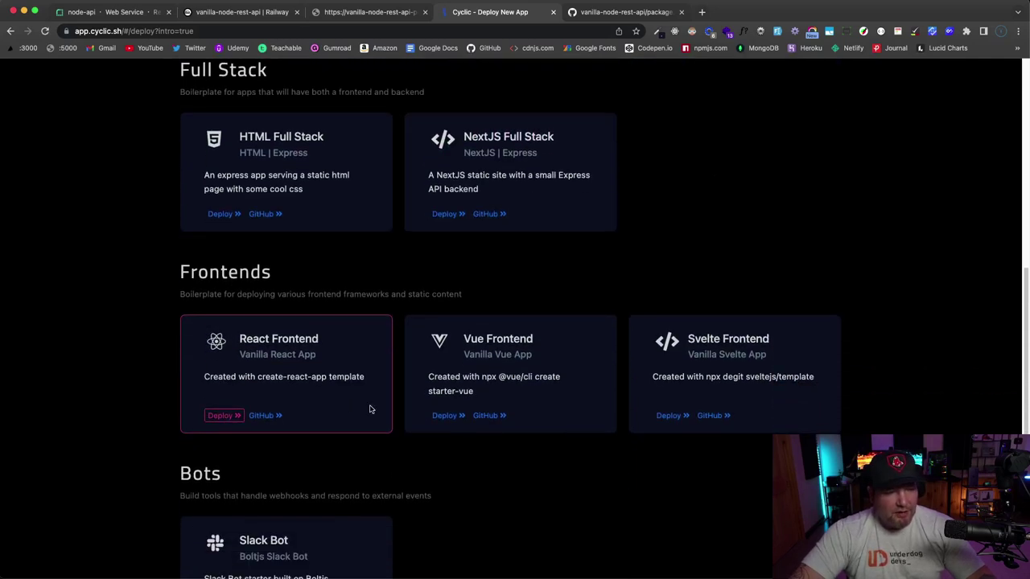
scroll(363, 398, "down", 1)
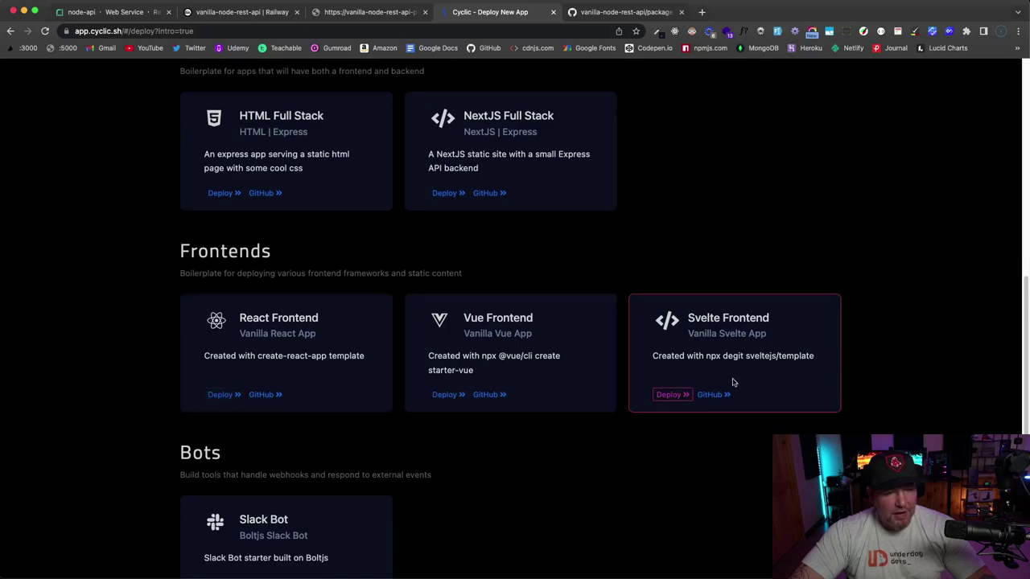
scroll(452, 470, "down", 5)
scroll(452, 471, "up", 15)
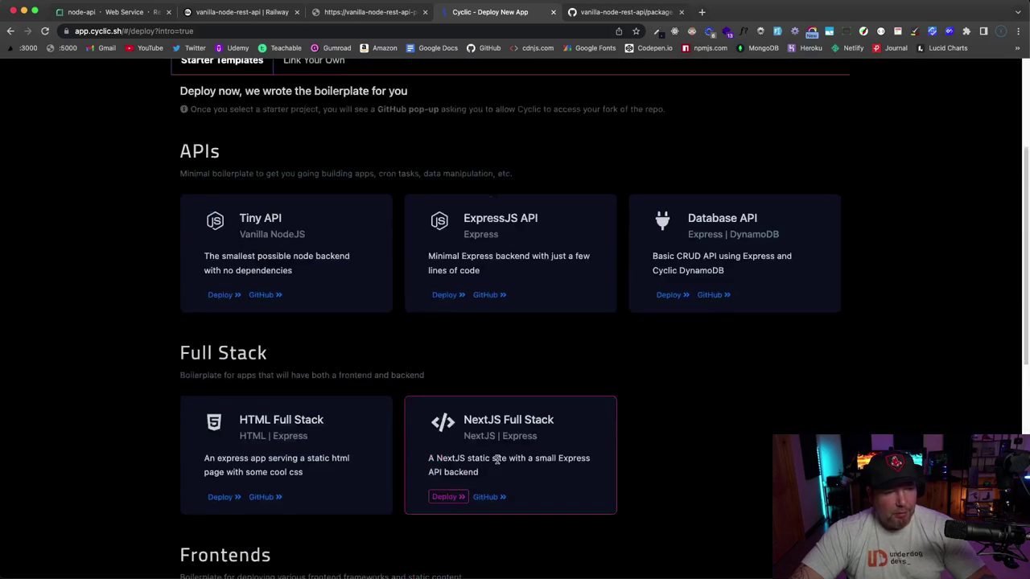
Link the existing vanilla-node-rest-api repository to Cyclic and connect it to build and deploy the app.
left_click(299, 172)
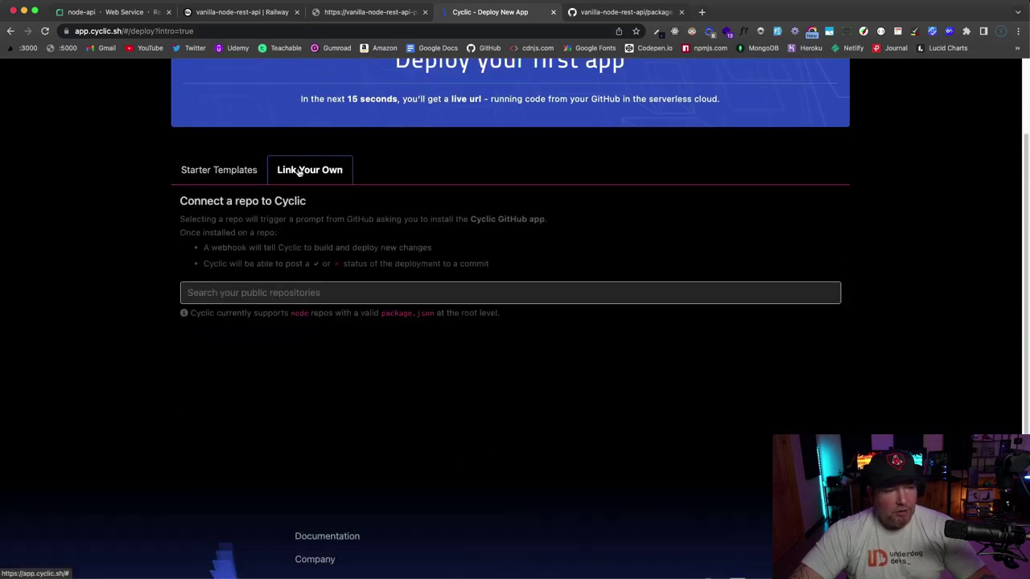
left_click(326, 294)
type("vani")
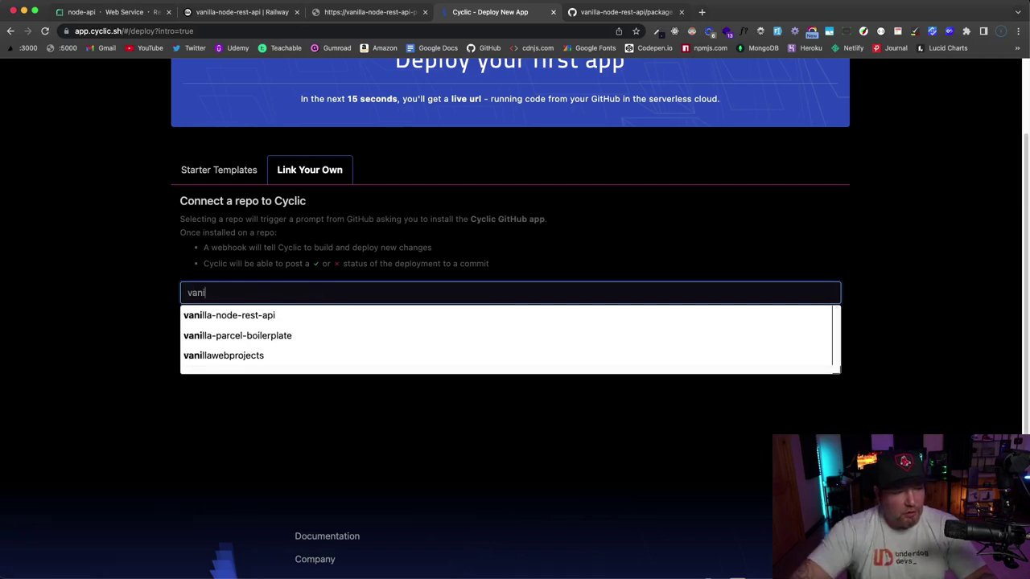
left_click(311, 321)
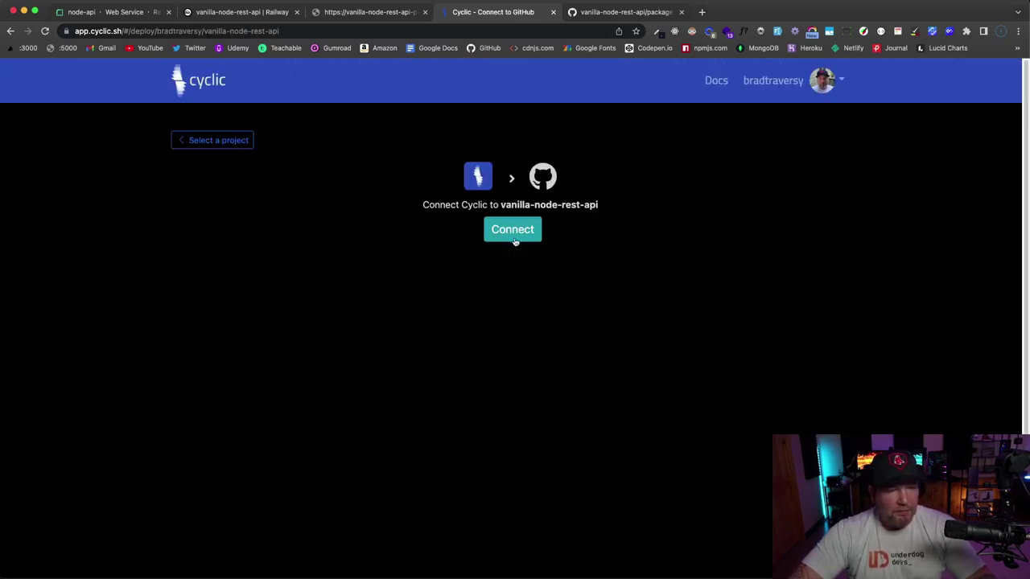
left_click(514, 235)
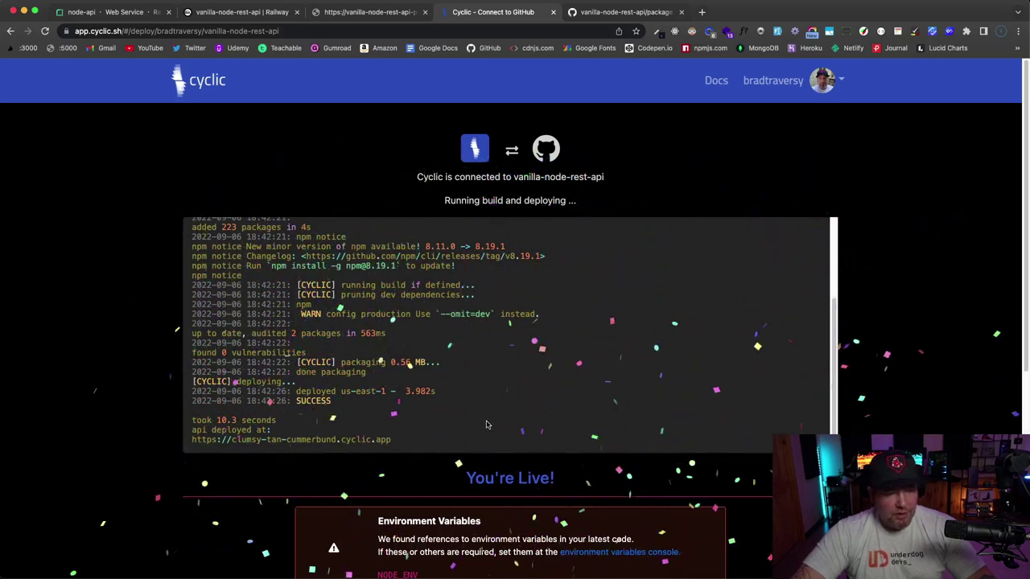
Open the live URL of the Cyclic deployment and load its /api/products endpoint to inspect the response.
scroll(500, 378, "down", 5)
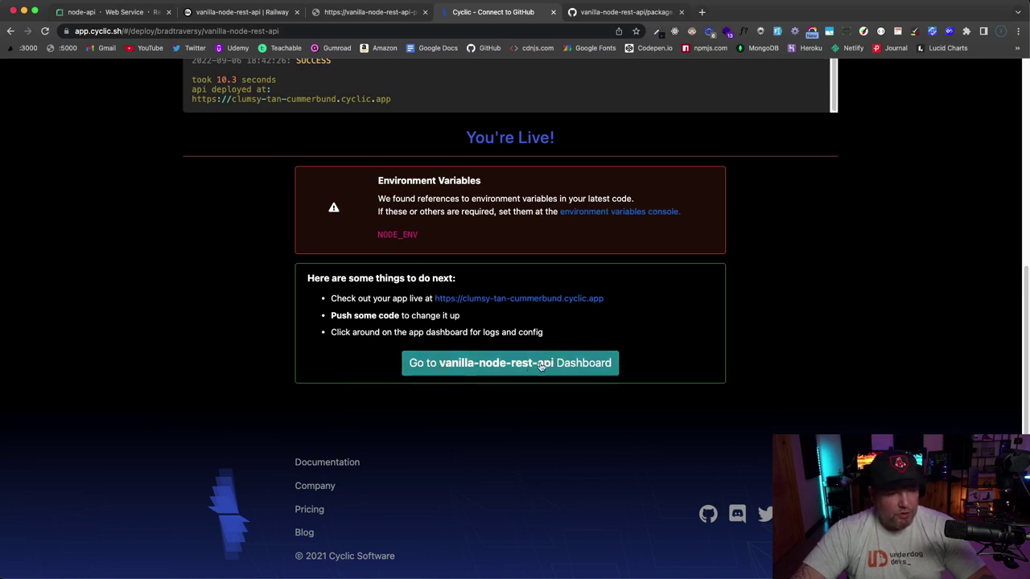
left_click(517, 300)
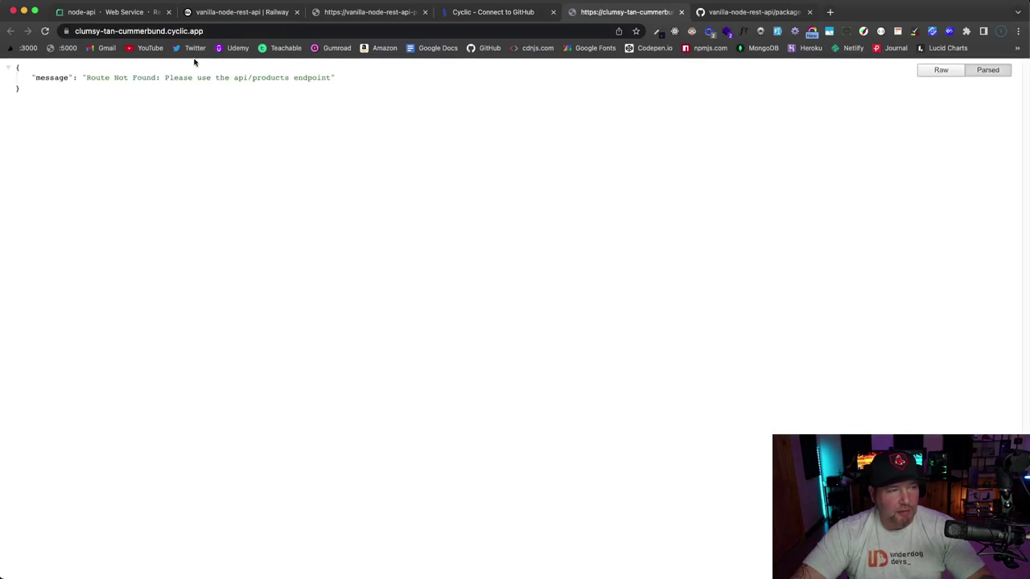
left_click(240, 31)
left_click(267, 33)
type("//")
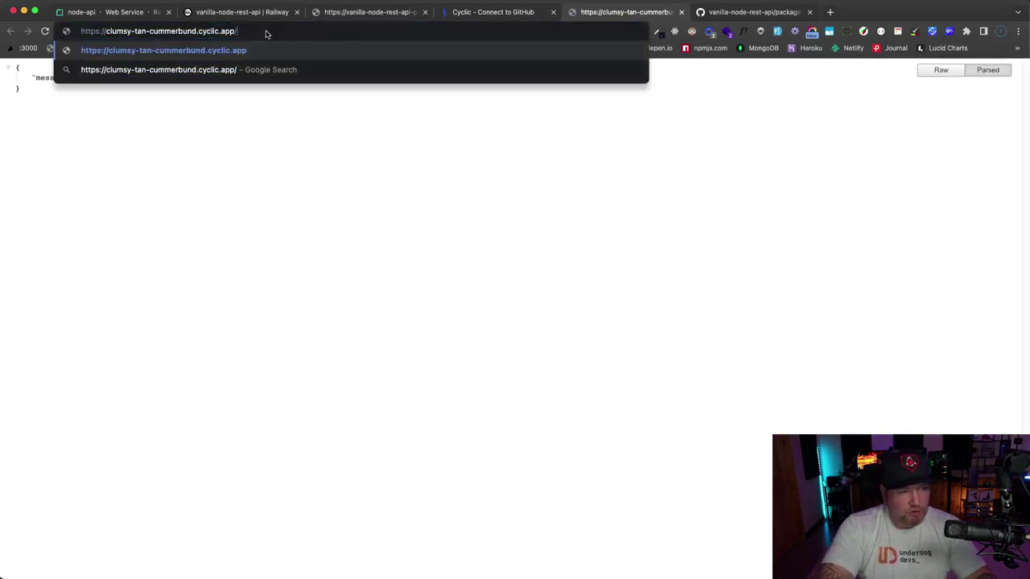
type("api/pro")
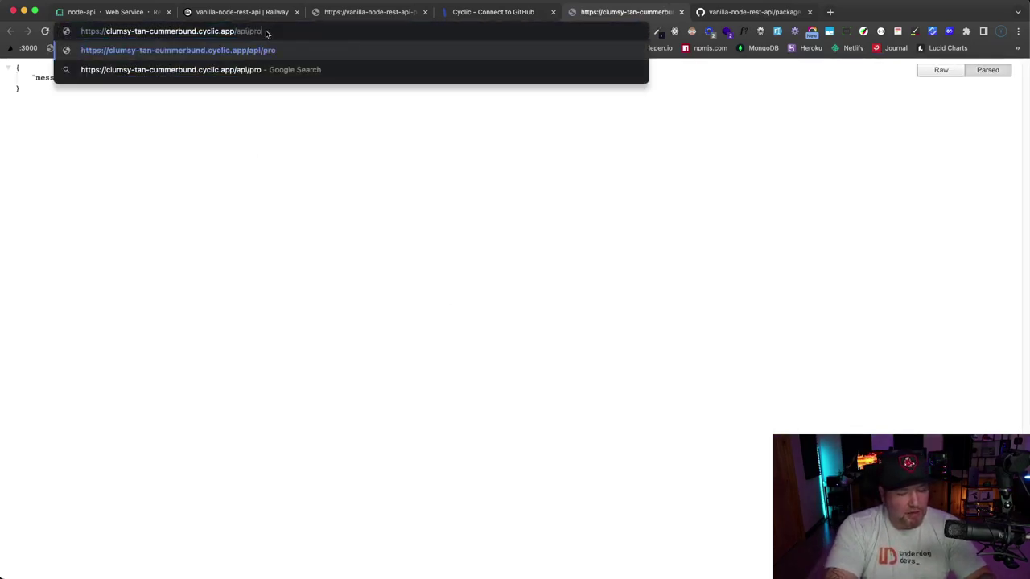
type("ducts")
key("Return")
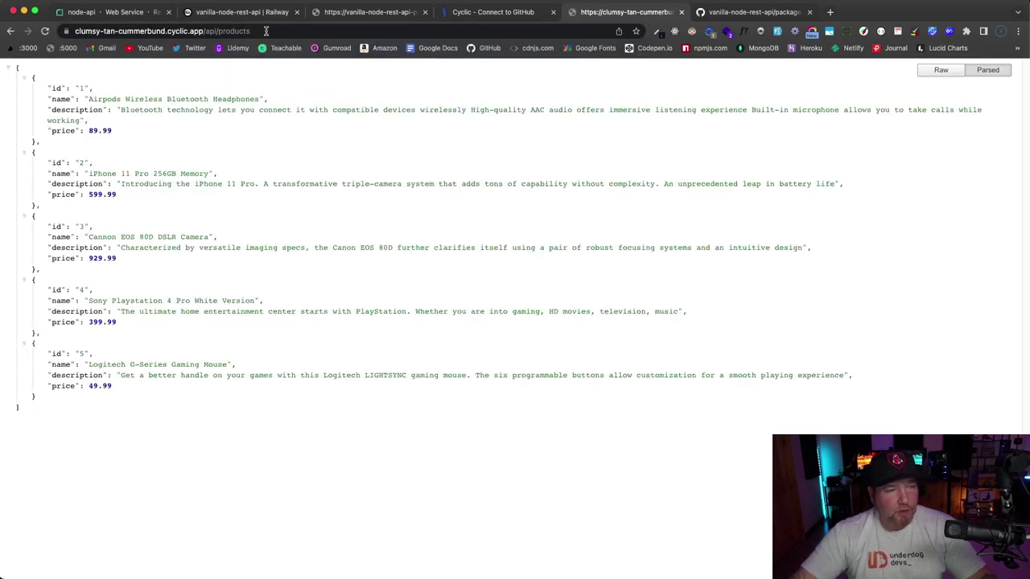